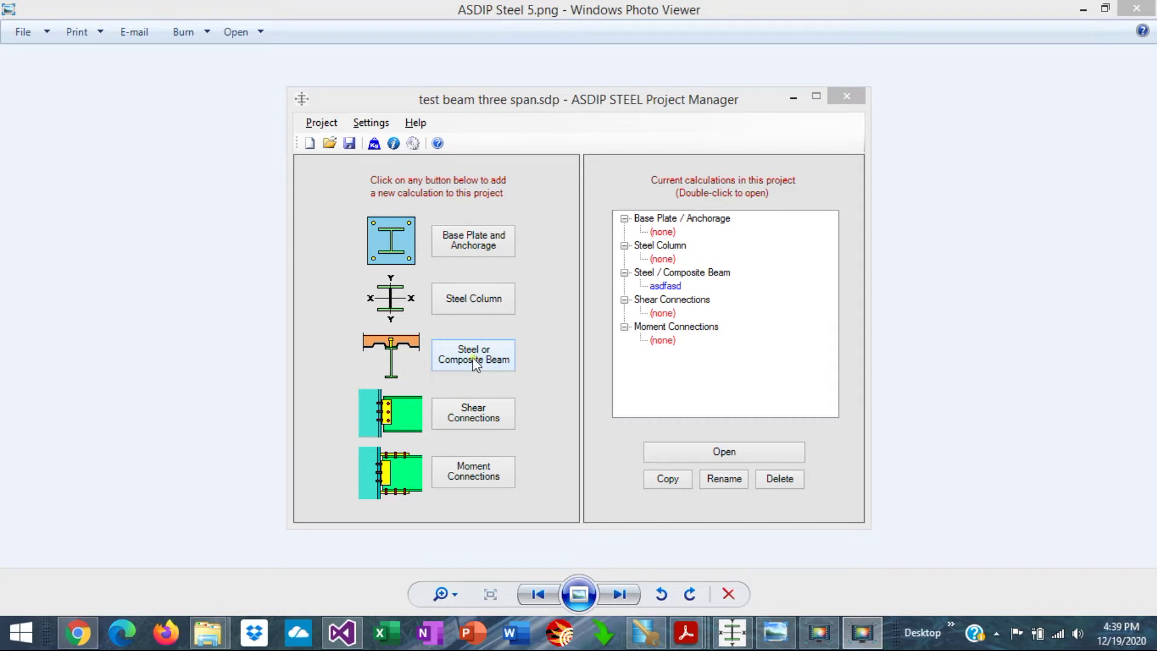
- Add a Steel / Composite Beam calculation named 'xcfghc' to the project
left_click(472, 356)
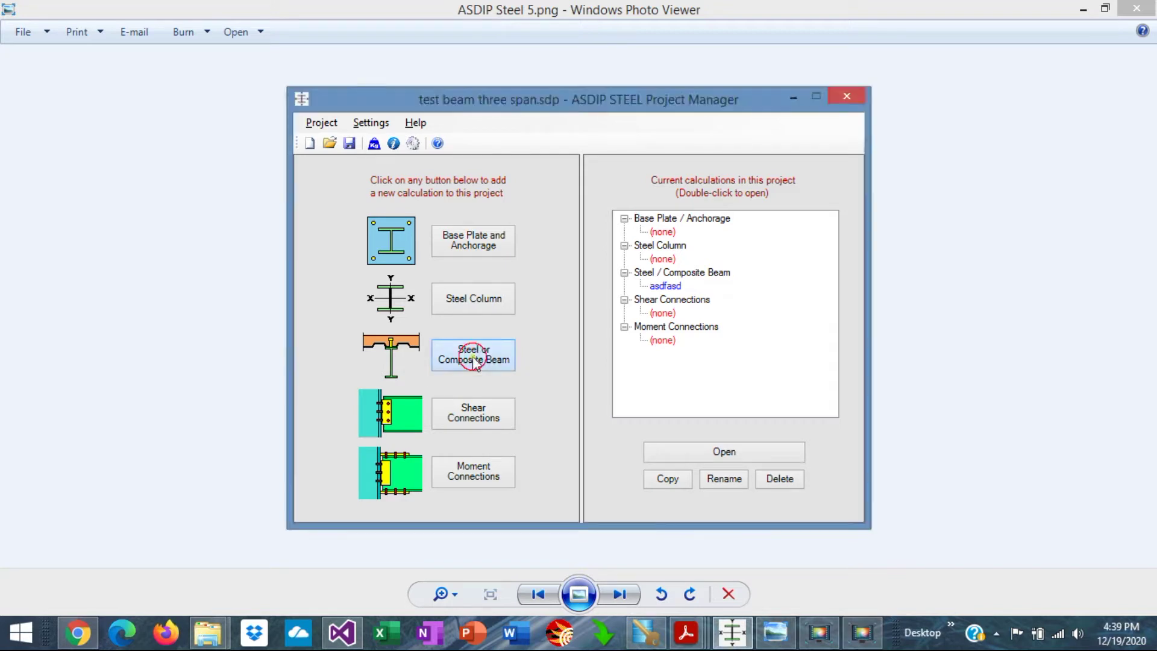
type("xcfghc")
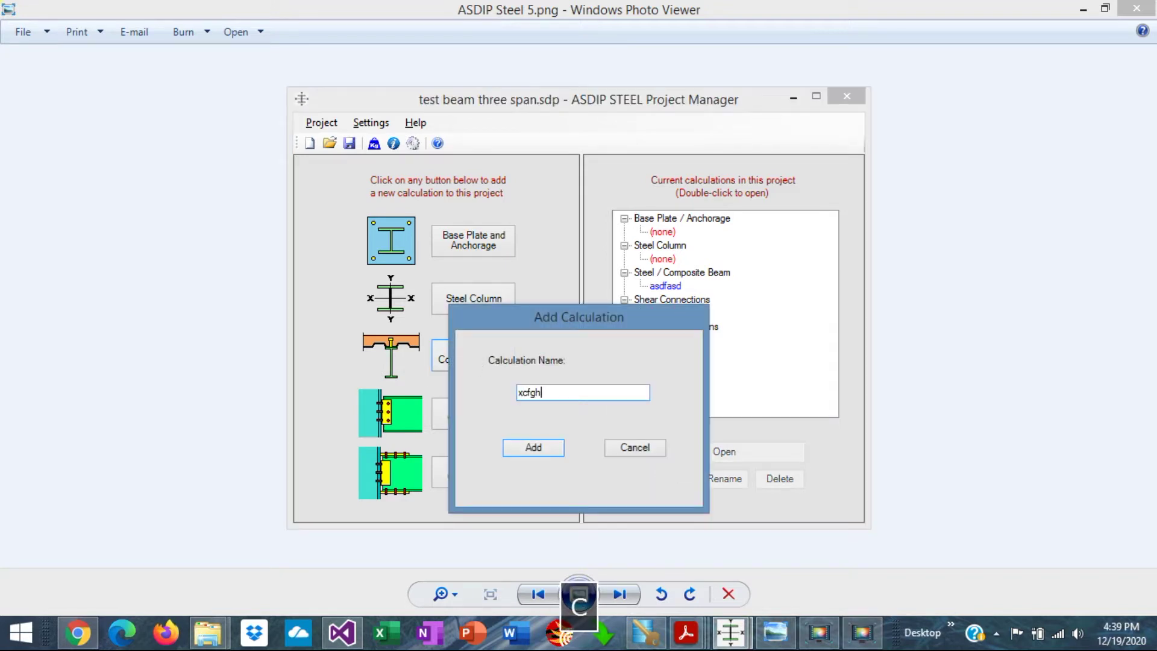
left_click(536, 448)
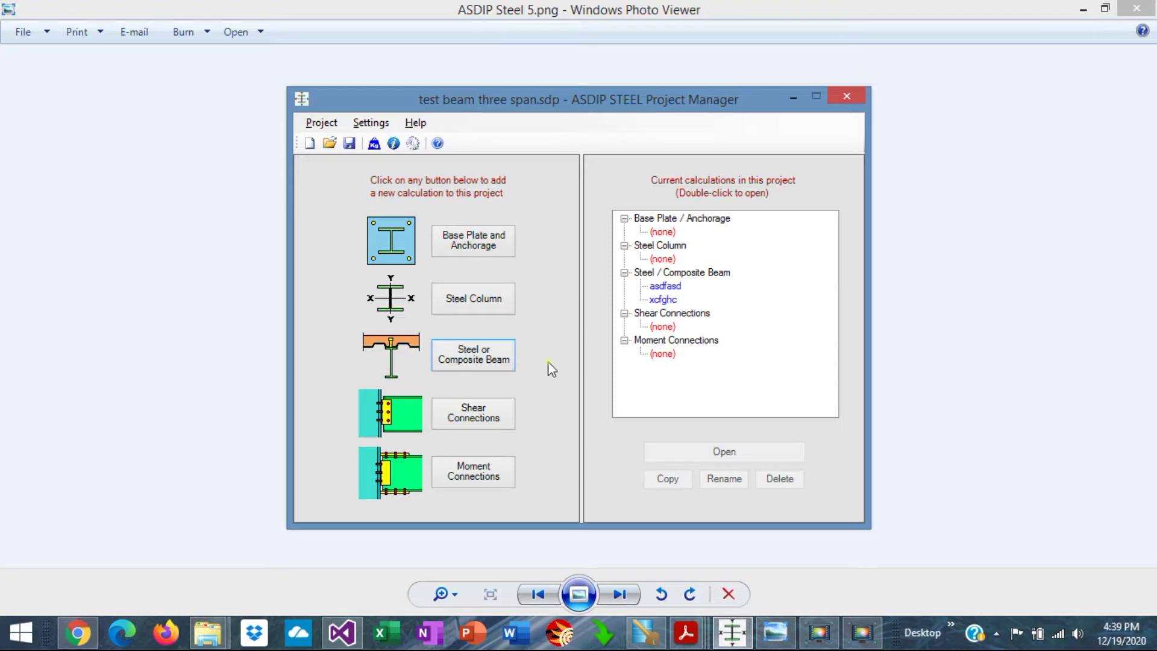
- Open asdfasd, compare W21X111 and W21X147, then assign W24X55 from the AISC database
double_click(668, 288)
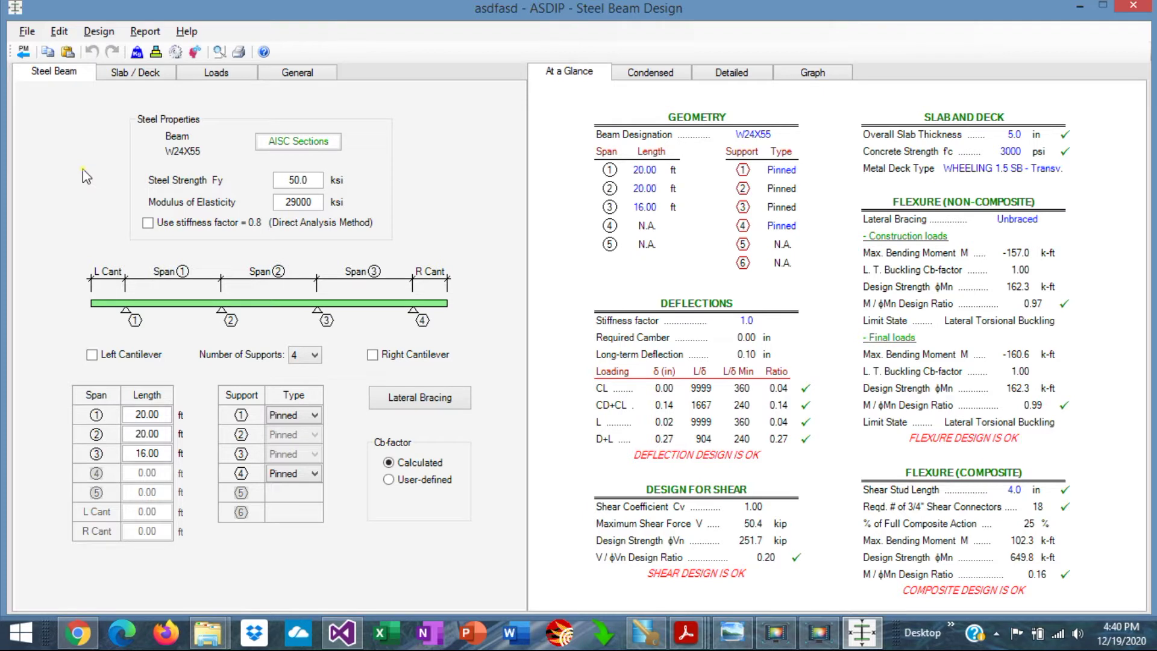
left_click(298, 143)
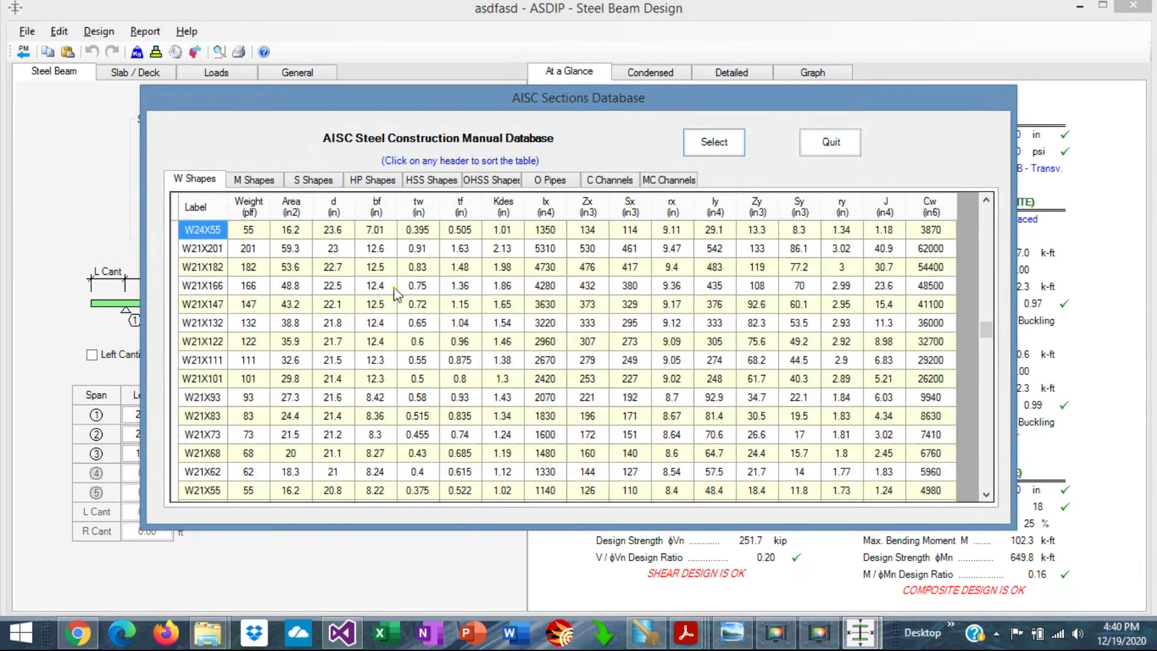
left_click(202, 361)
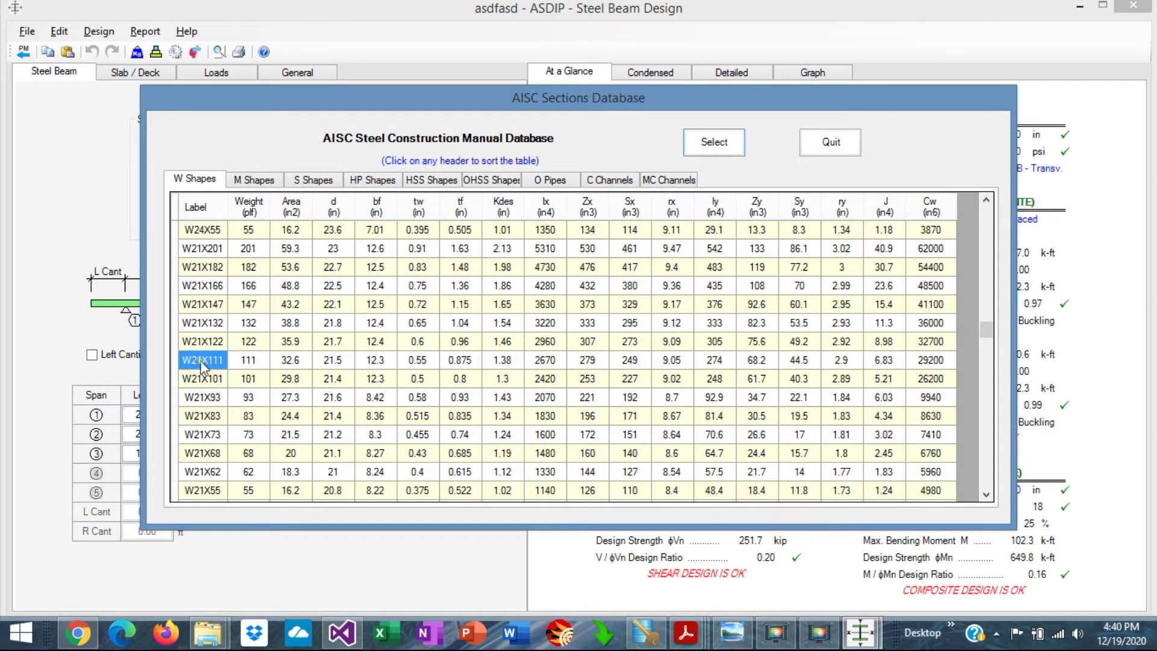
left_click(202, 304)
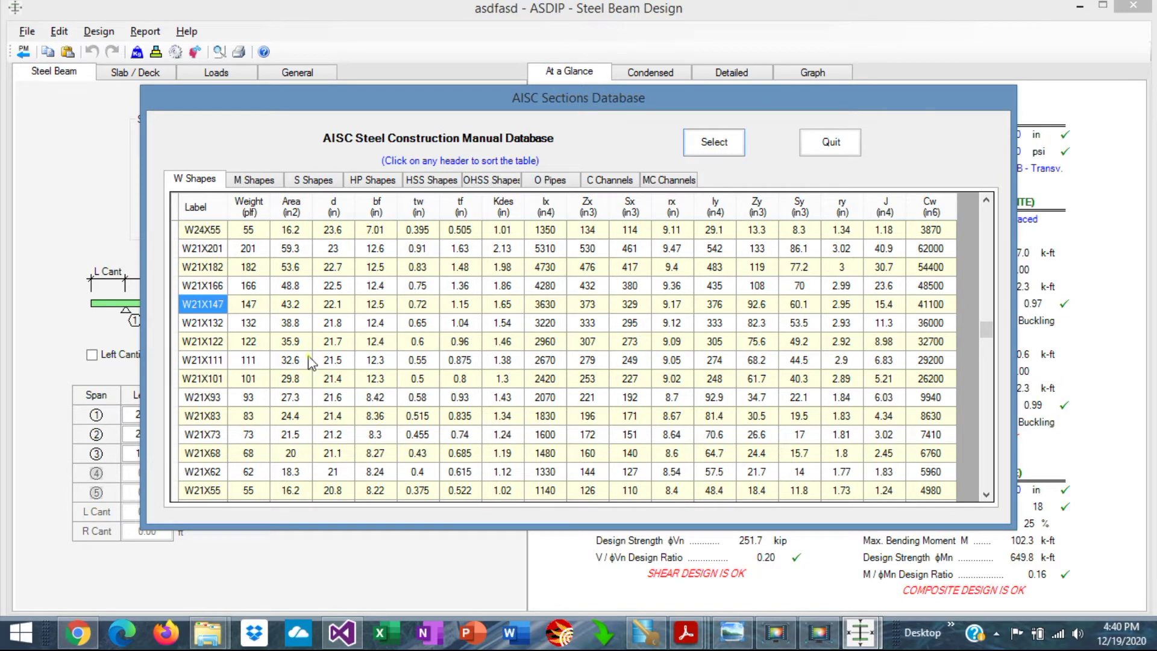
left_click(200, 230)
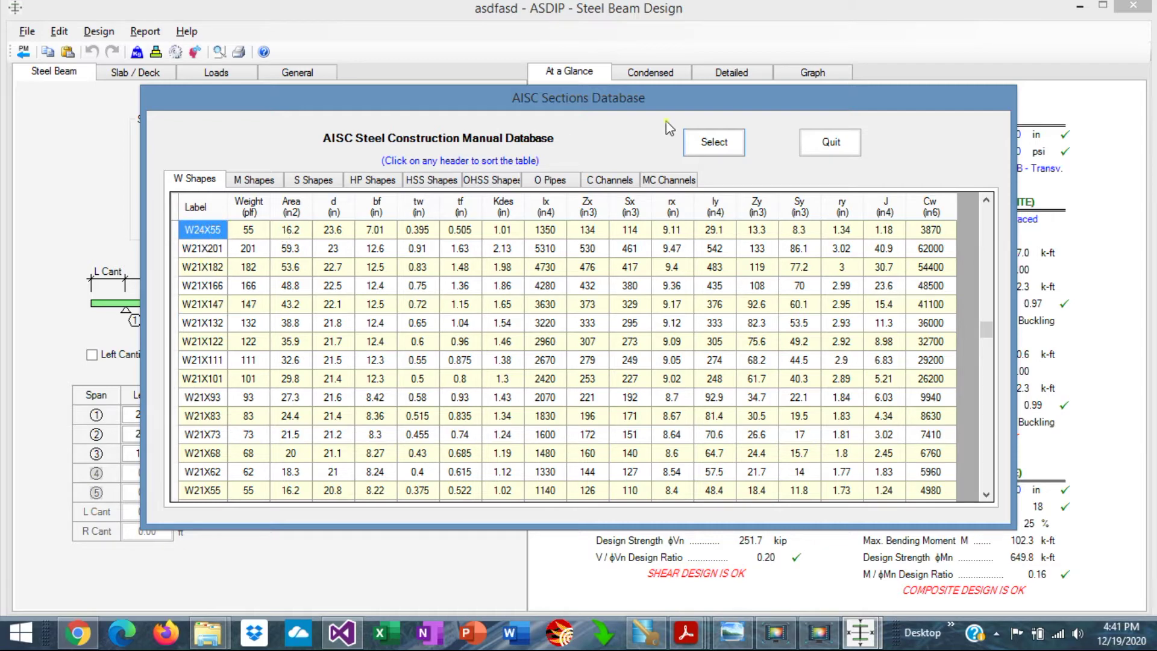
left_click(716, 144)
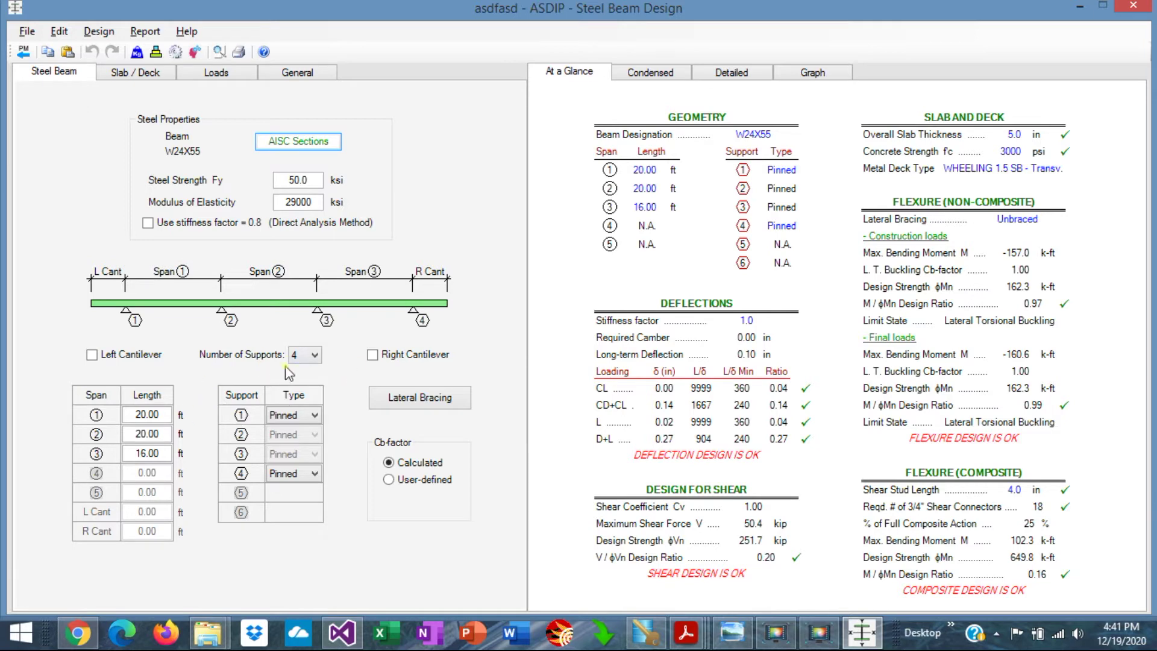
- Keep four supports with support 1 pinned and bring up the Lateral Bracing dialog
left_click(313, 357)
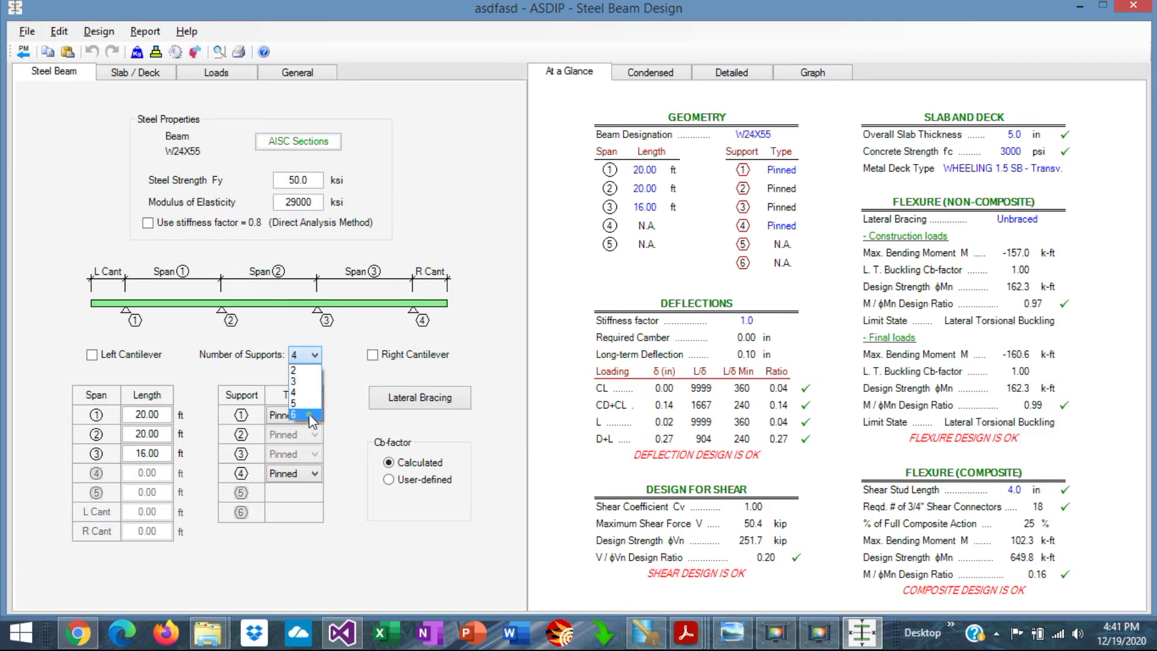
left_click(157, 368)
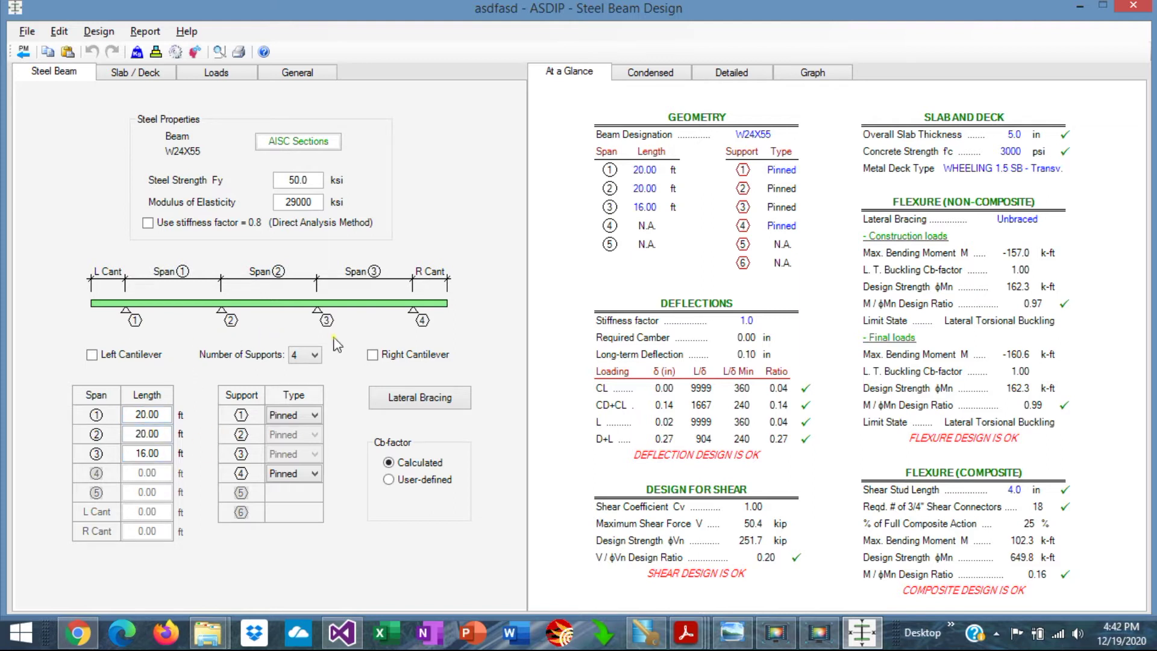
left_click(315, 415)
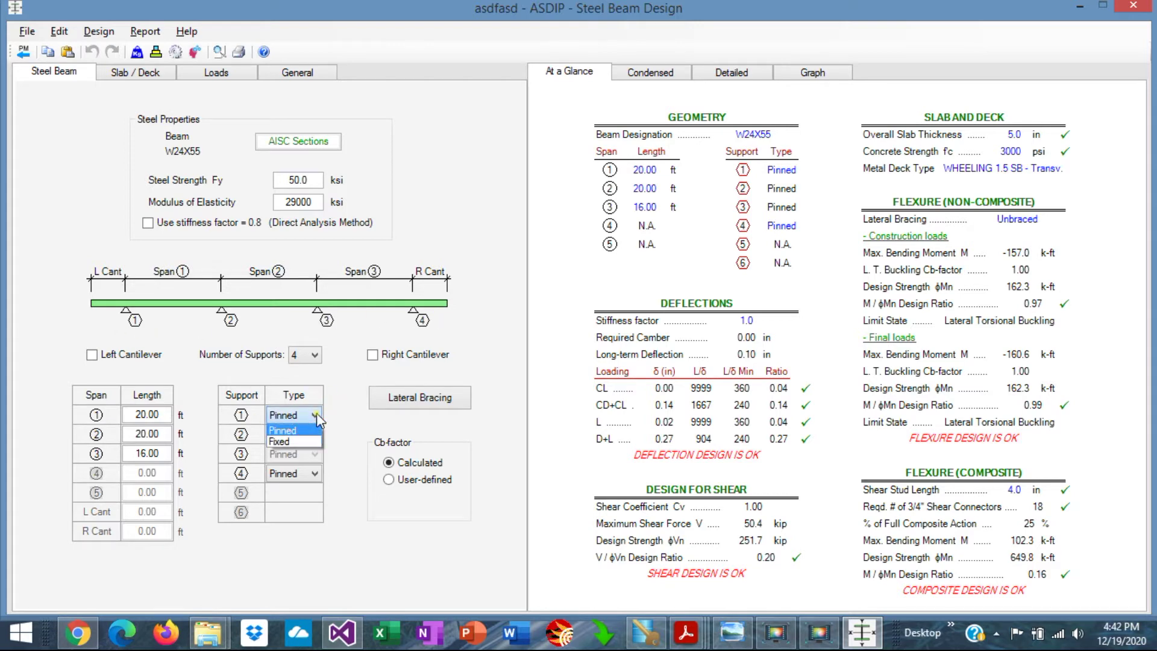
left_click(316, 414)
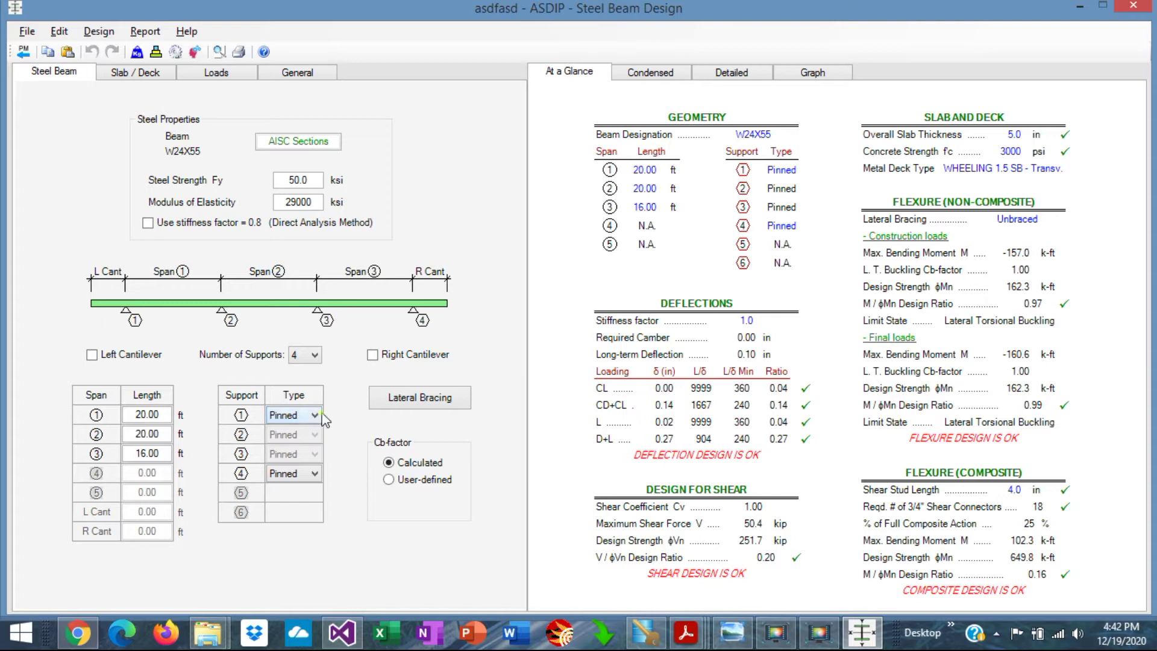
left_click(422, 401)
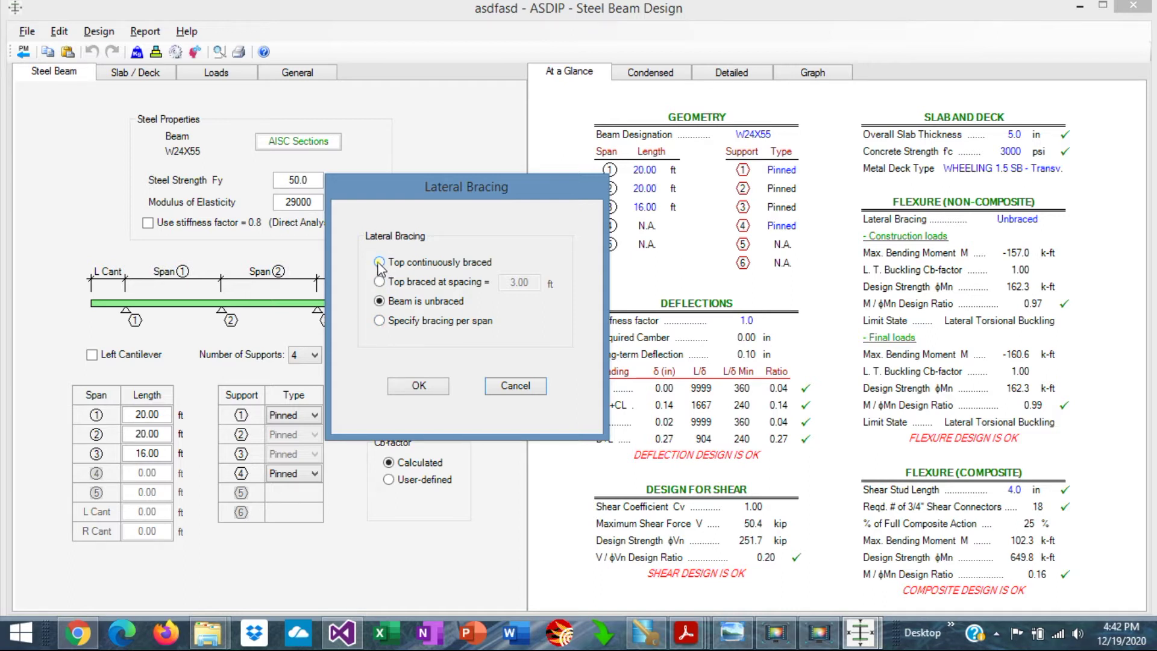
- Try the bracing options and Span 1 table, then confirm the beam as unbraced
left_click(380, 263)
left_click(379, 282)
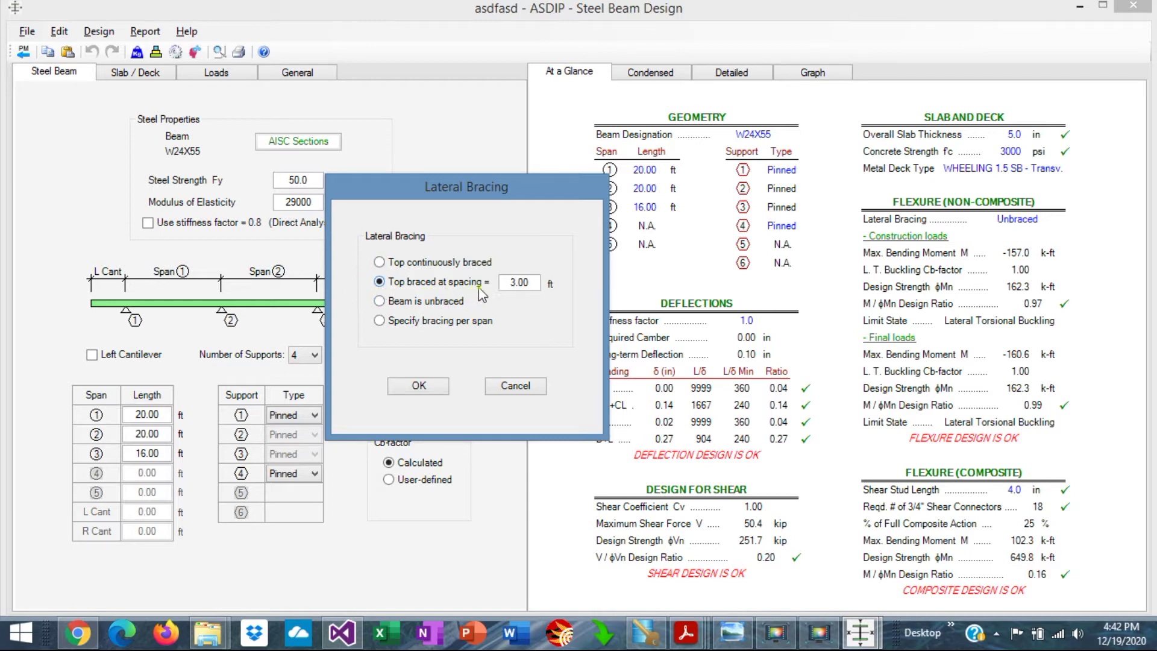
left_click(379, 301)
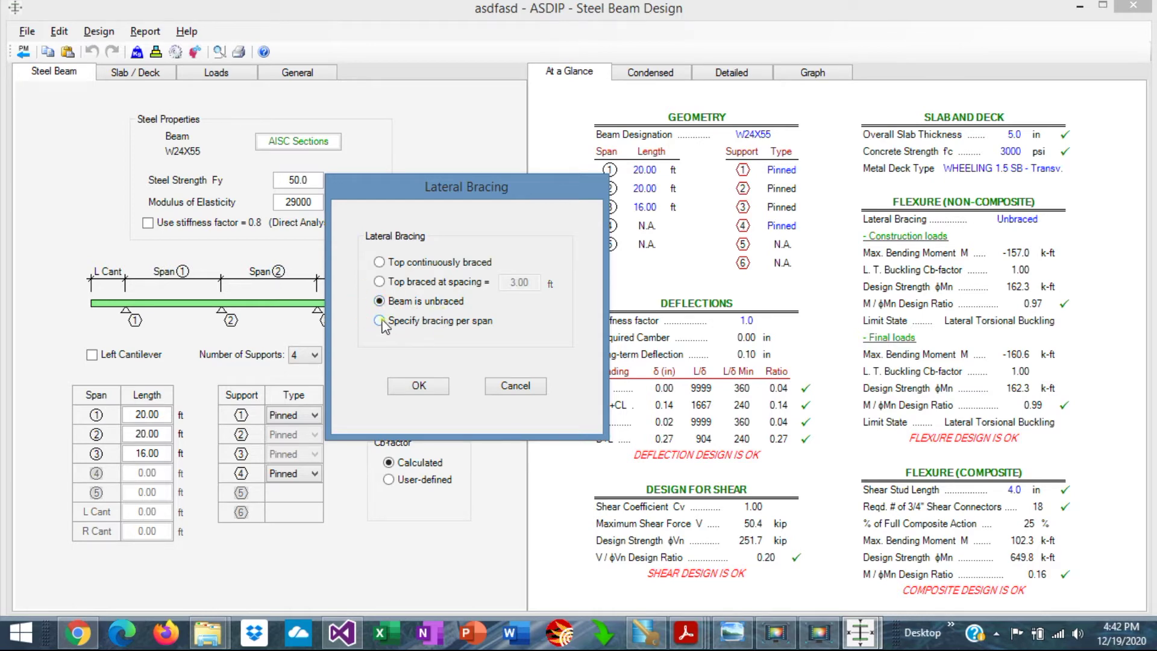
left_click(379, 321)
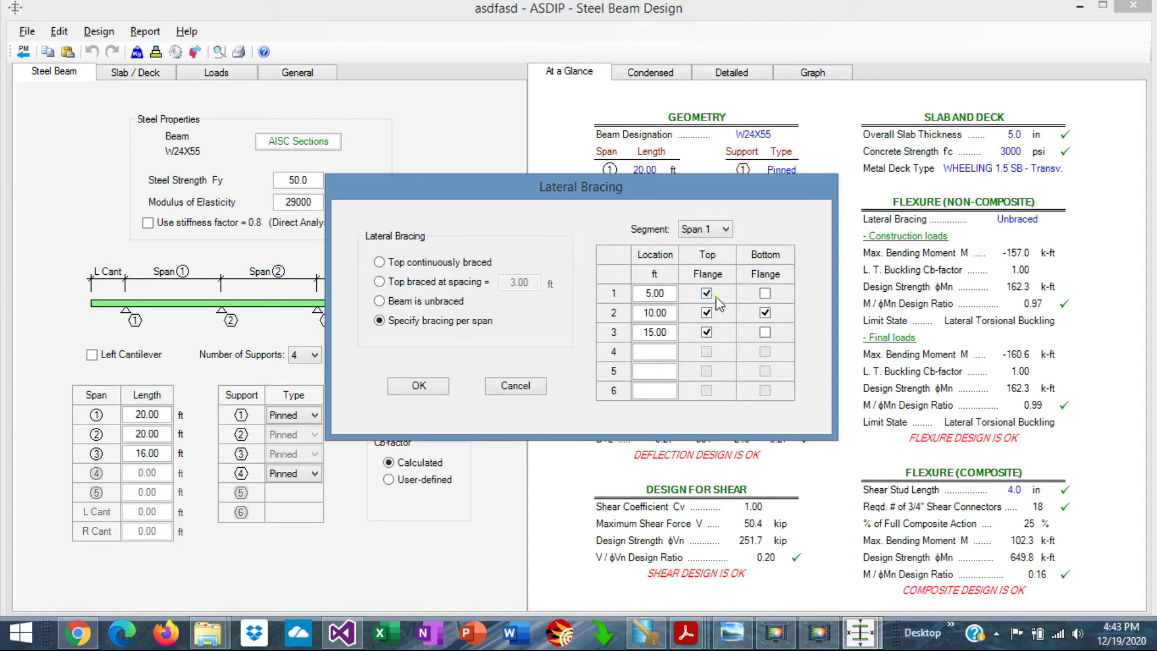
left_click(725, 229)
left_click(692, 242)
left_click(379, 301)
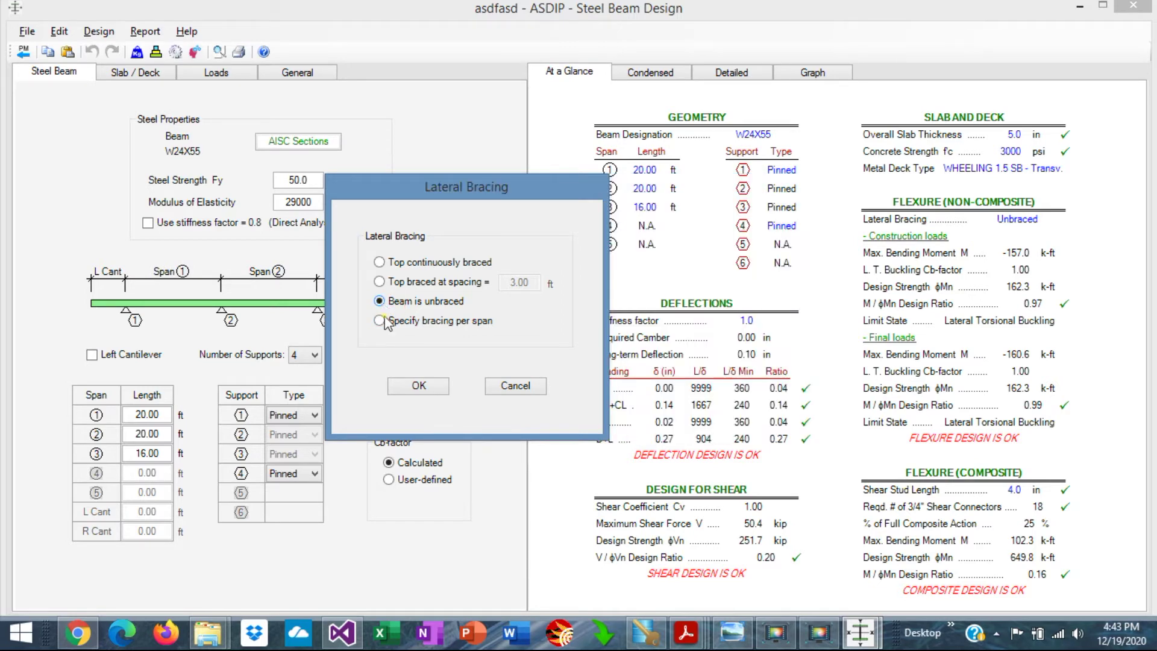
left_click(420, 386)
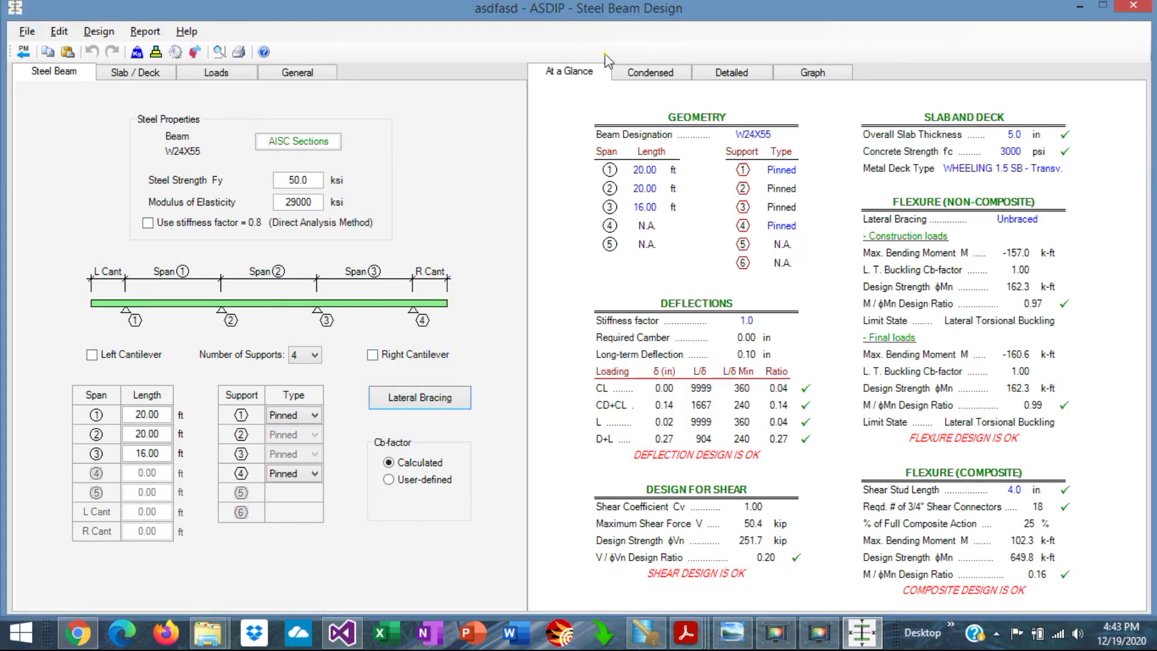
left_click(813, 73)
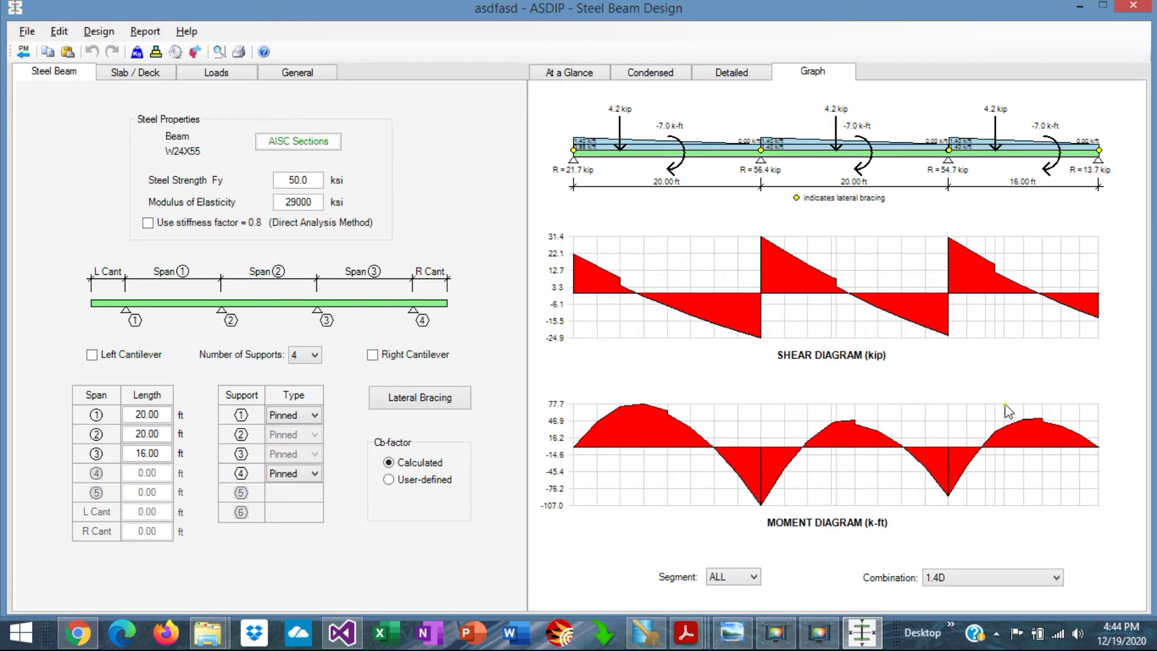
- Plot diagrams for 1.2CD+1.6CL, then settle on the 1.2D+1.6L+0.5Lr combination
left_click(1057, 578)
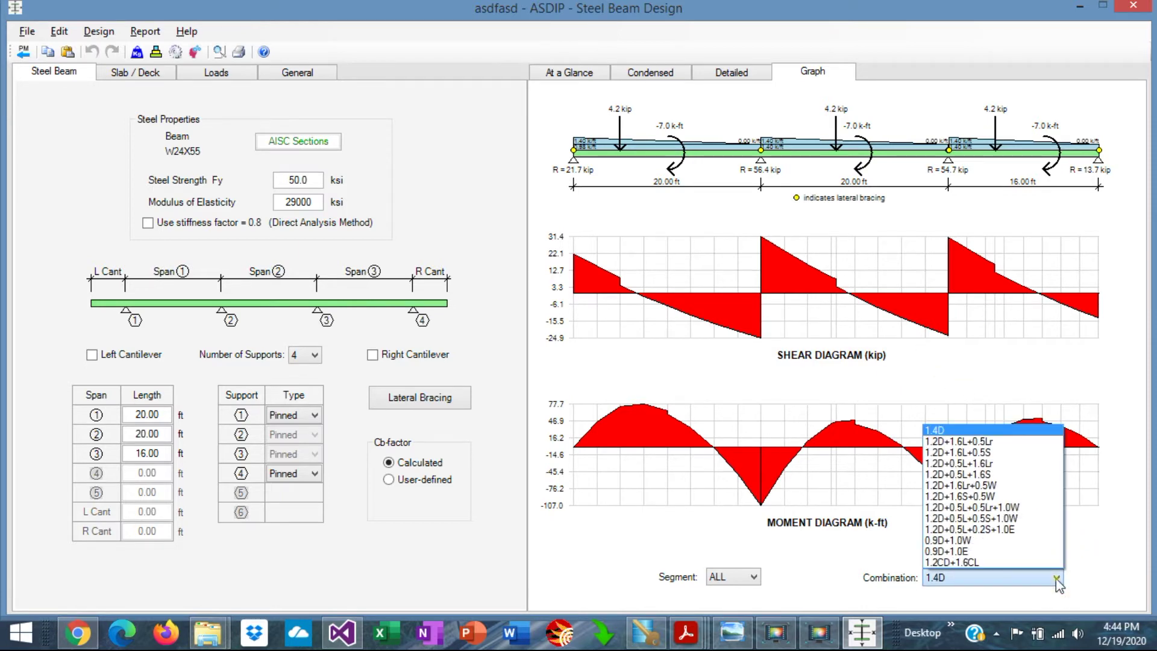
left_click(983, 442)
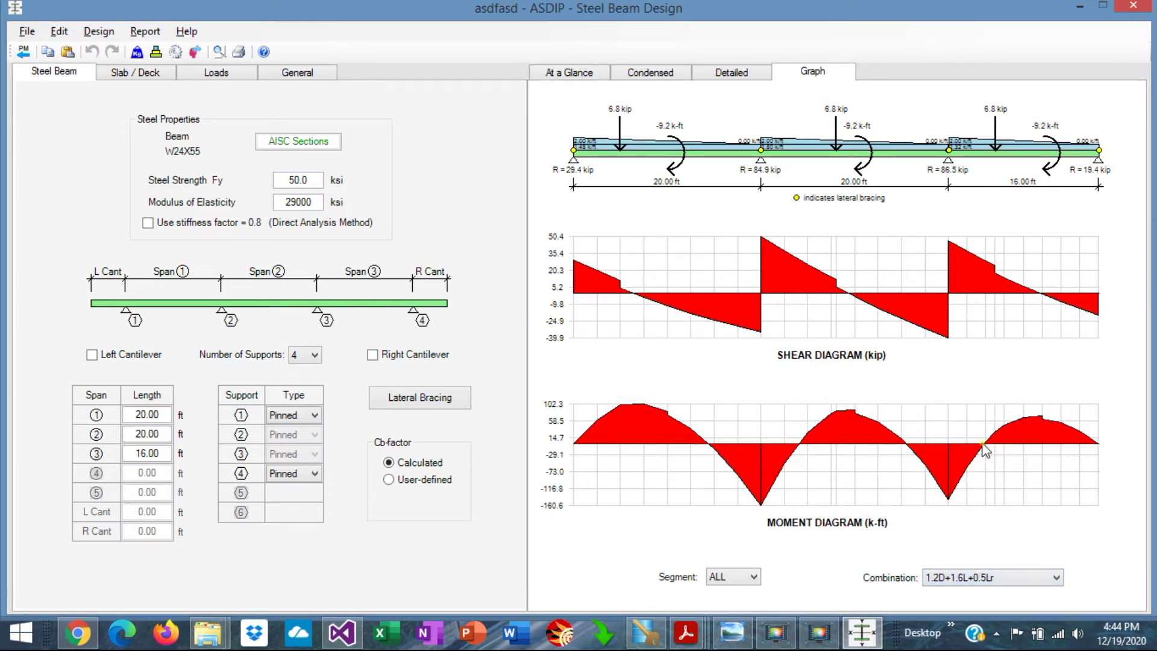
left_click(1057, 579)
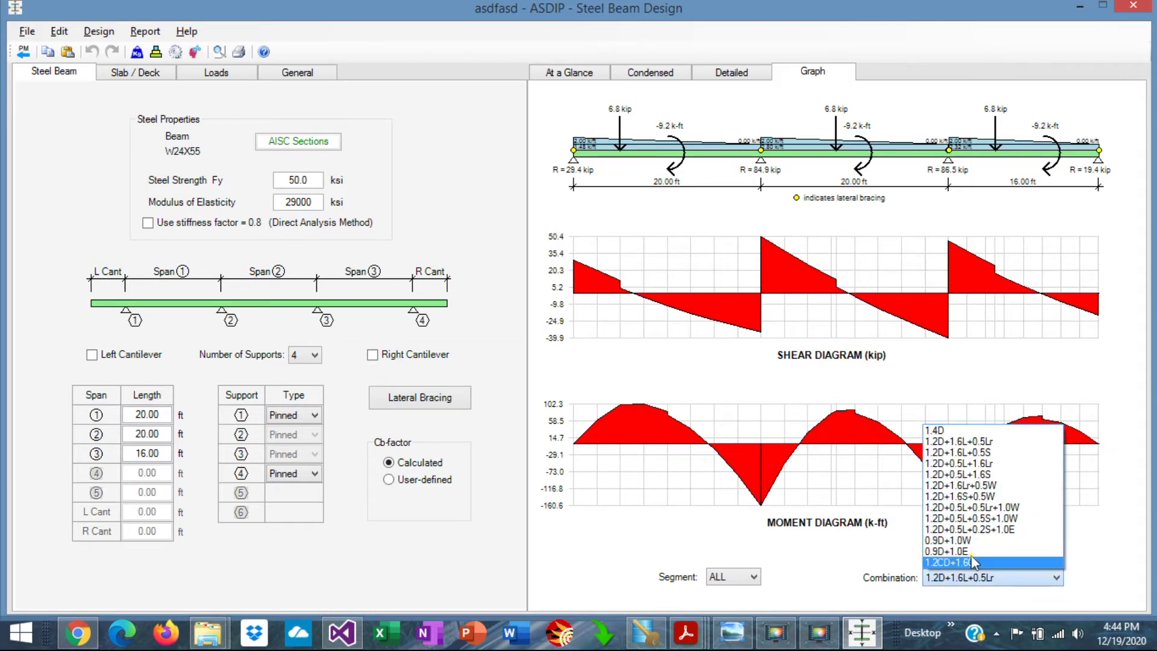
left_click(972, 553)
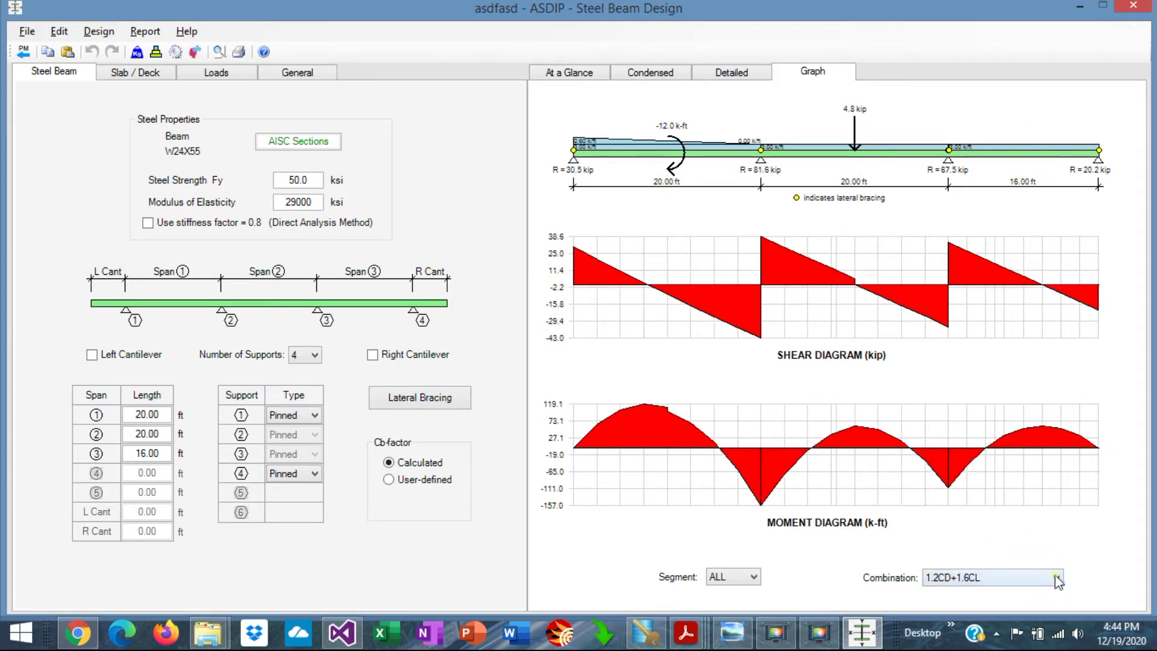
left_click(1056, 578)
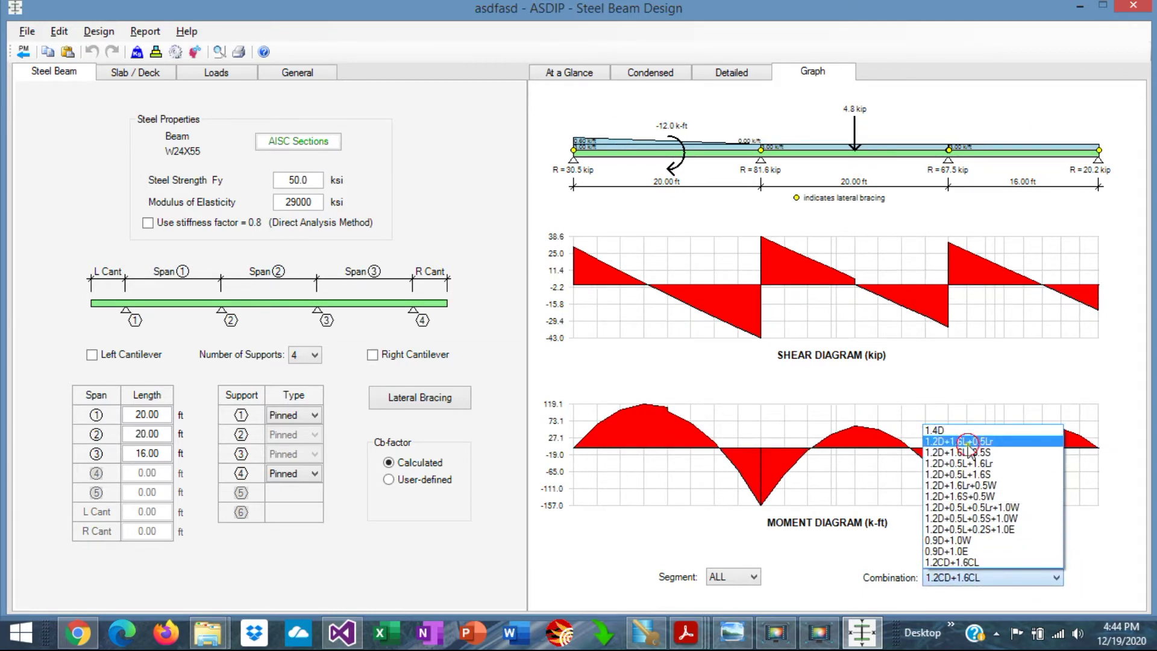
left_click(964, 441)
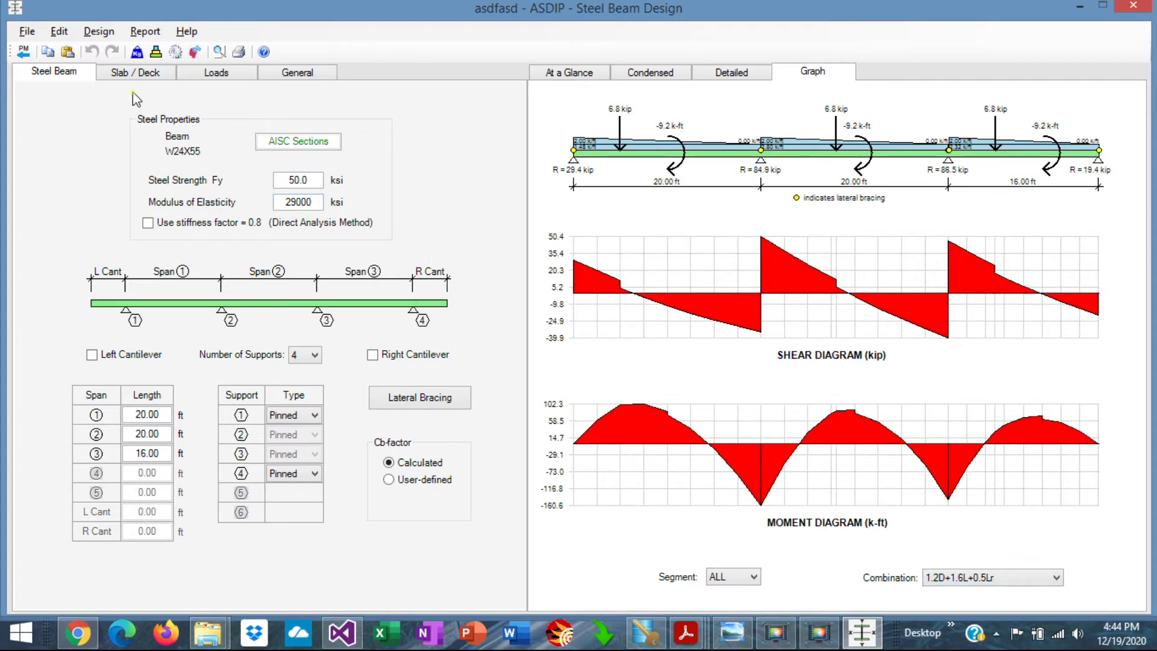
left_click(143, 75)
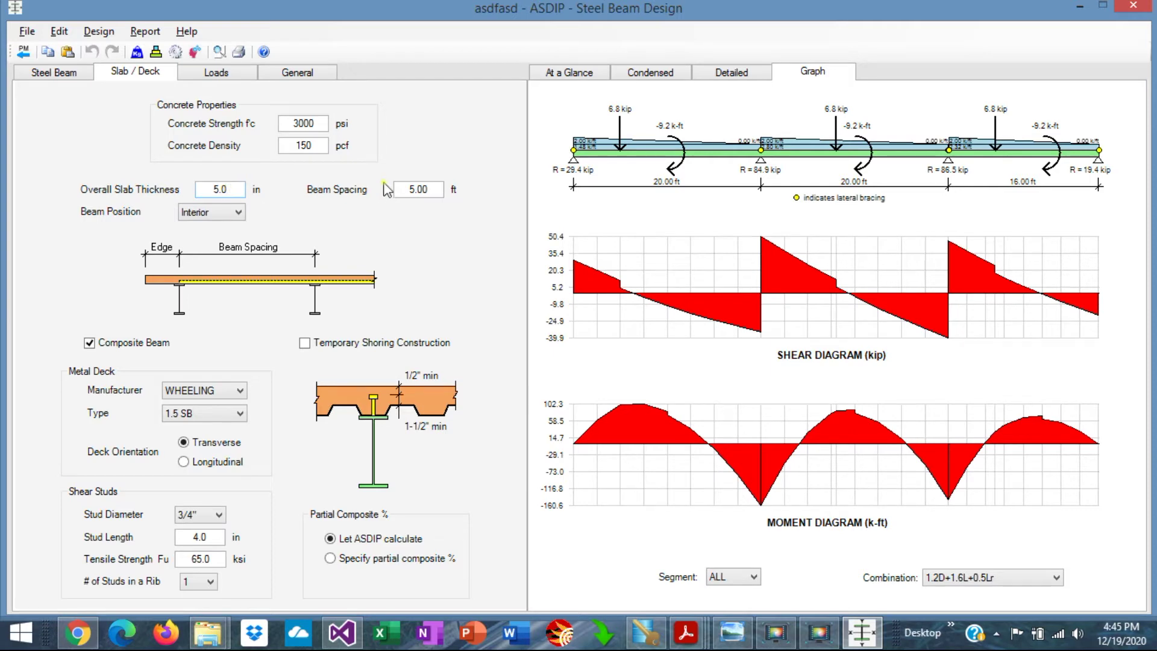
- Check the Beam Spacing value and toggle Composite Beam off and back on
left_click(425, 187)
left_click(89, 343)
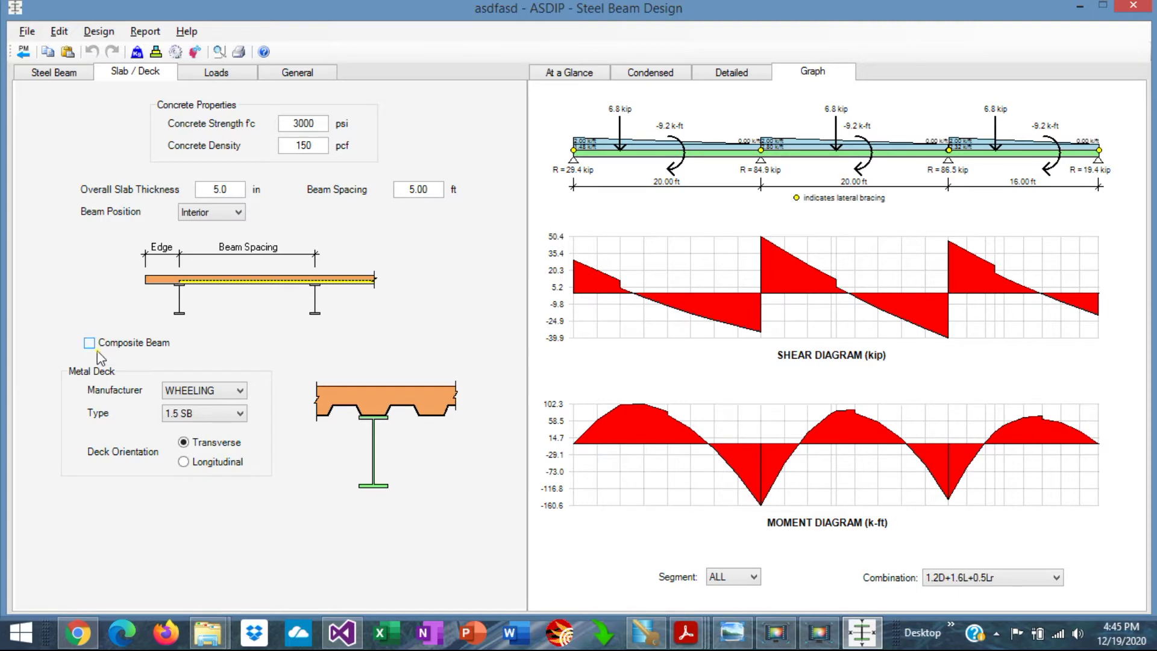
left_click(91, 344)
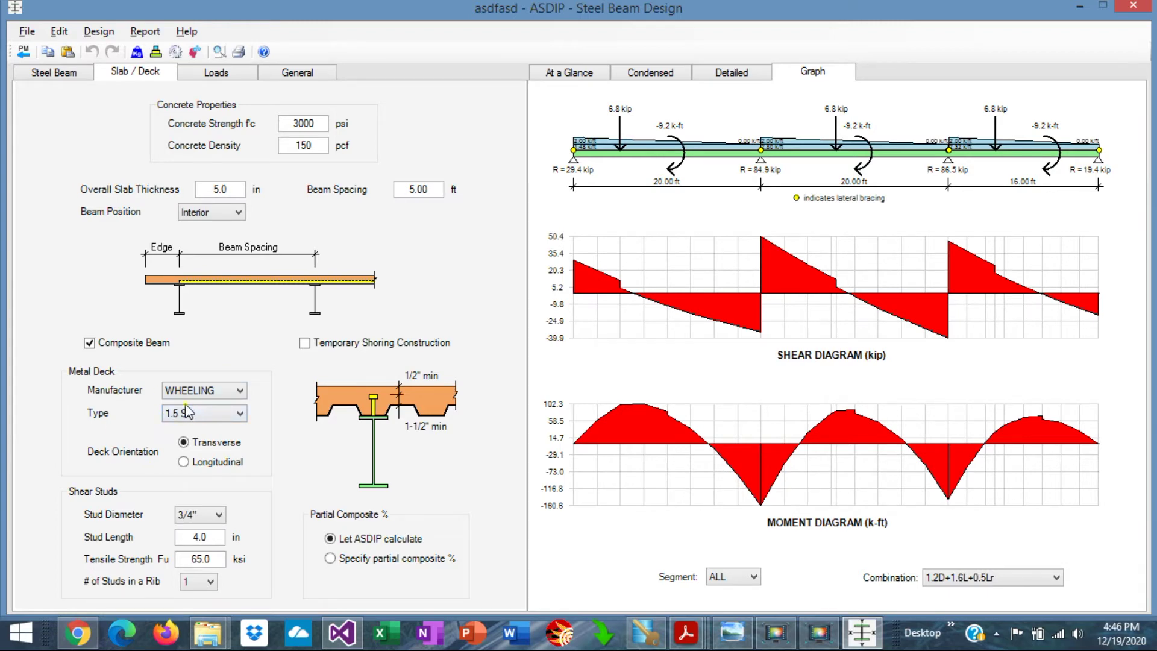
- Set the metal deck manufacturer to VULCRAFT, type 1.5 VLI
left_click(243, 390)
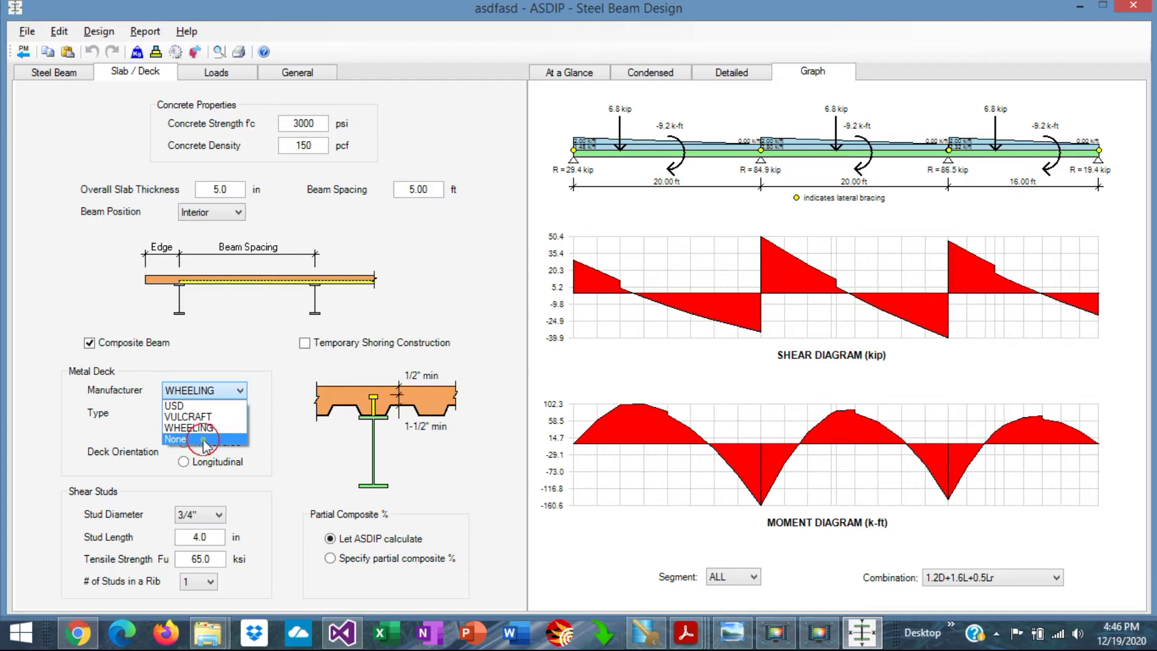
left_click(205, 442)
left_click(240, 392)
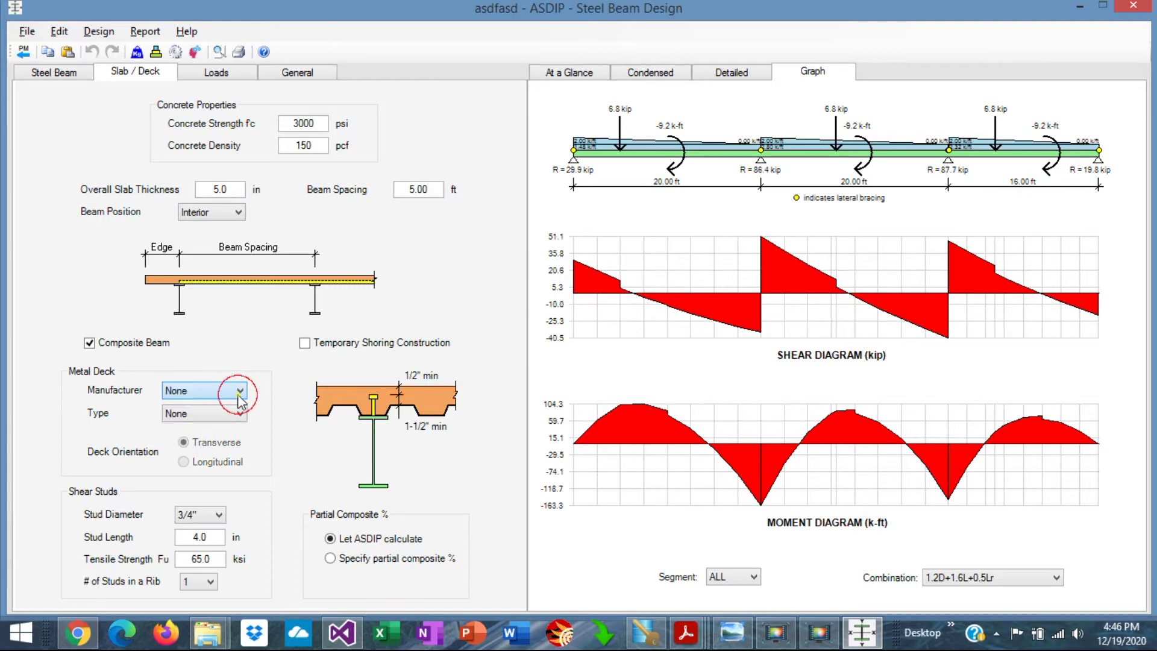
left_click(240, 393)
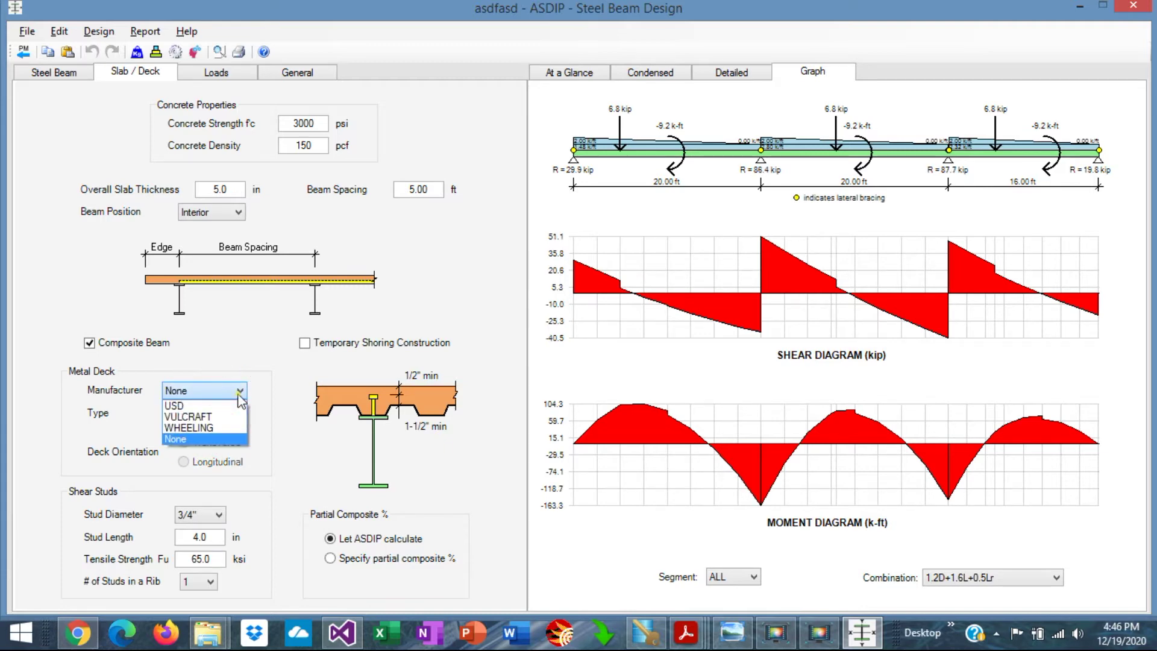
left_click(211, 419)
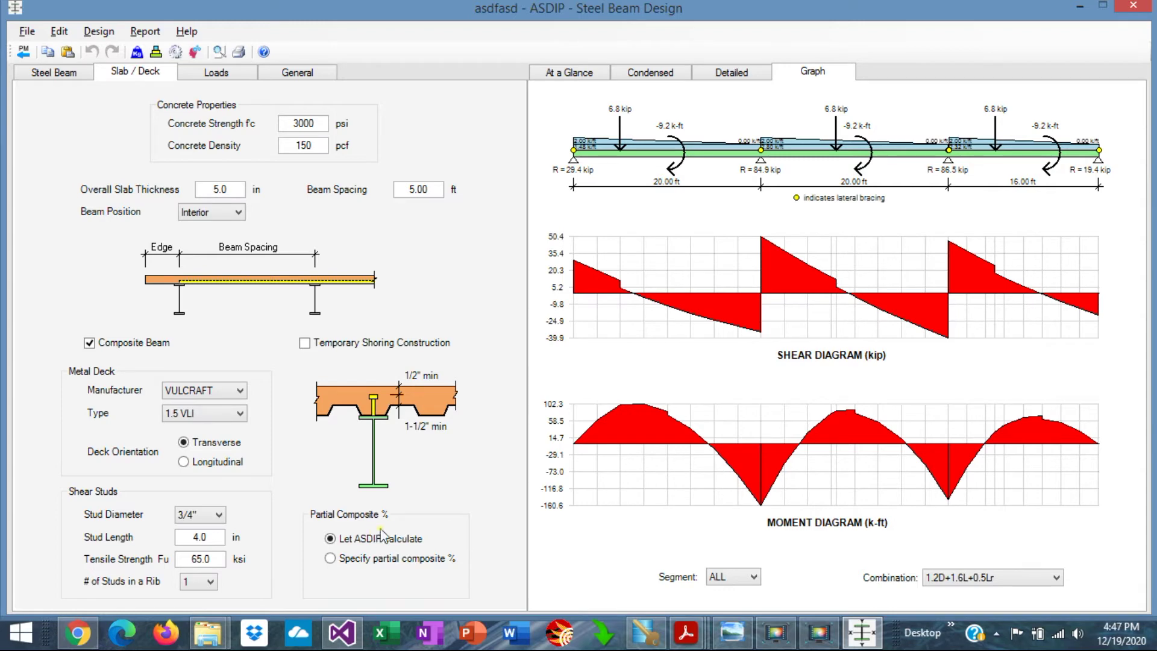
- Leave the partial composite percentage for ASDIP to calculate instead of entering it manually
left_click(331, 558)
left_click(334, 561)
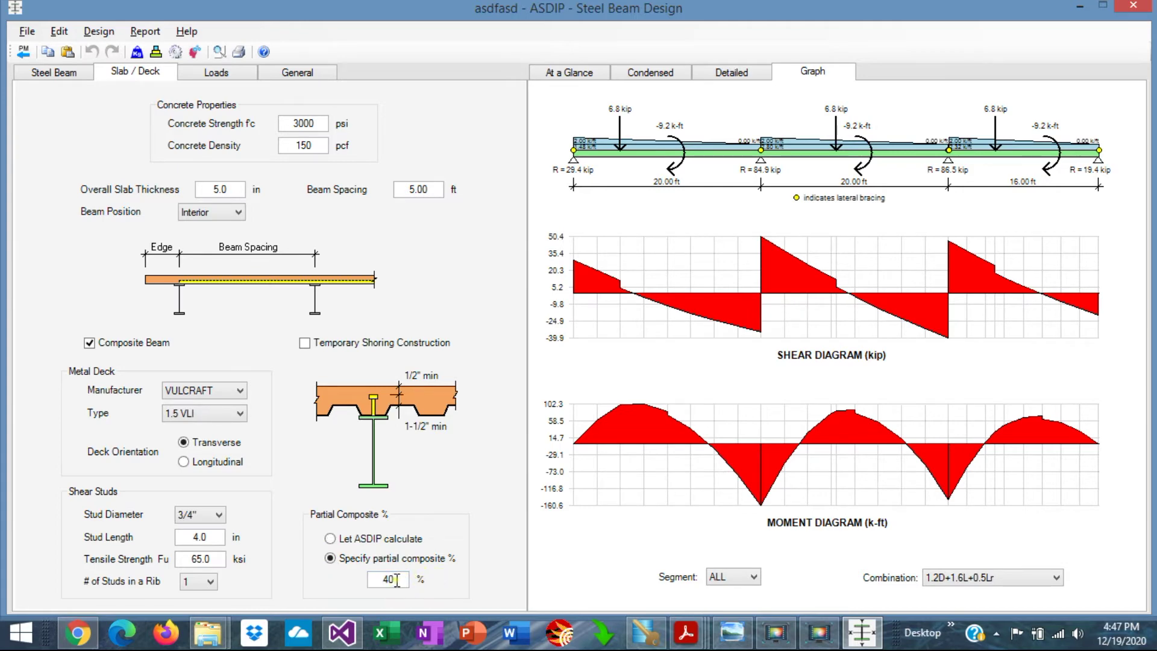
left_click(332, 538)
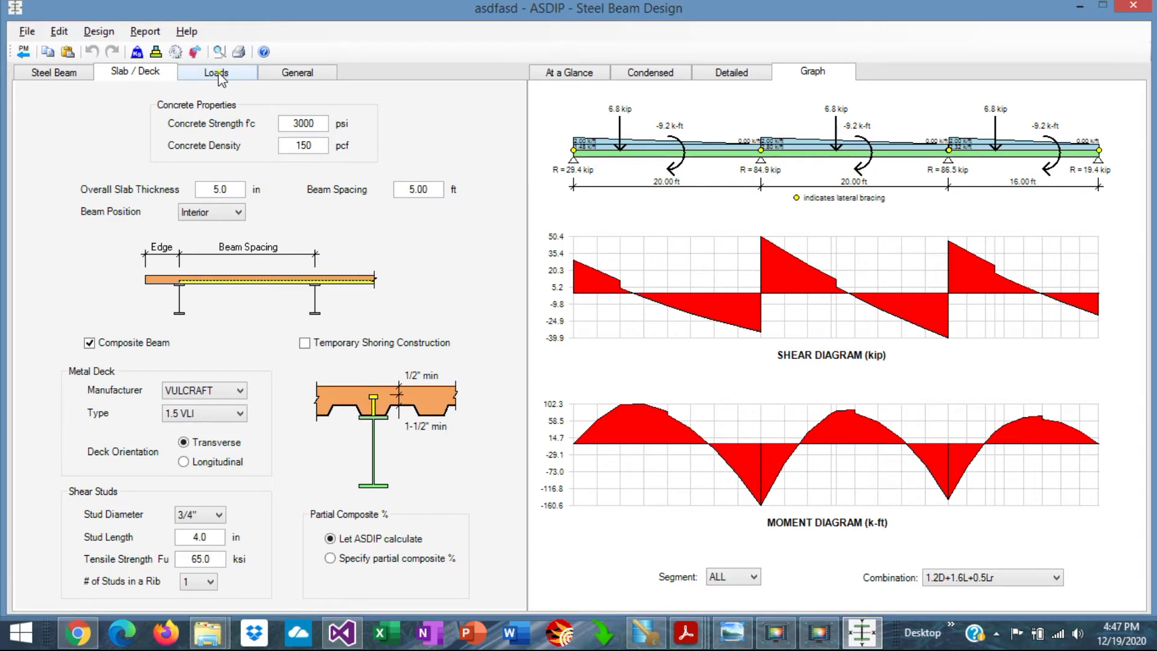
- Review the Construction, Final, Uniform, Variable, Concentrated and Moments load tables
left_click(218, 74)
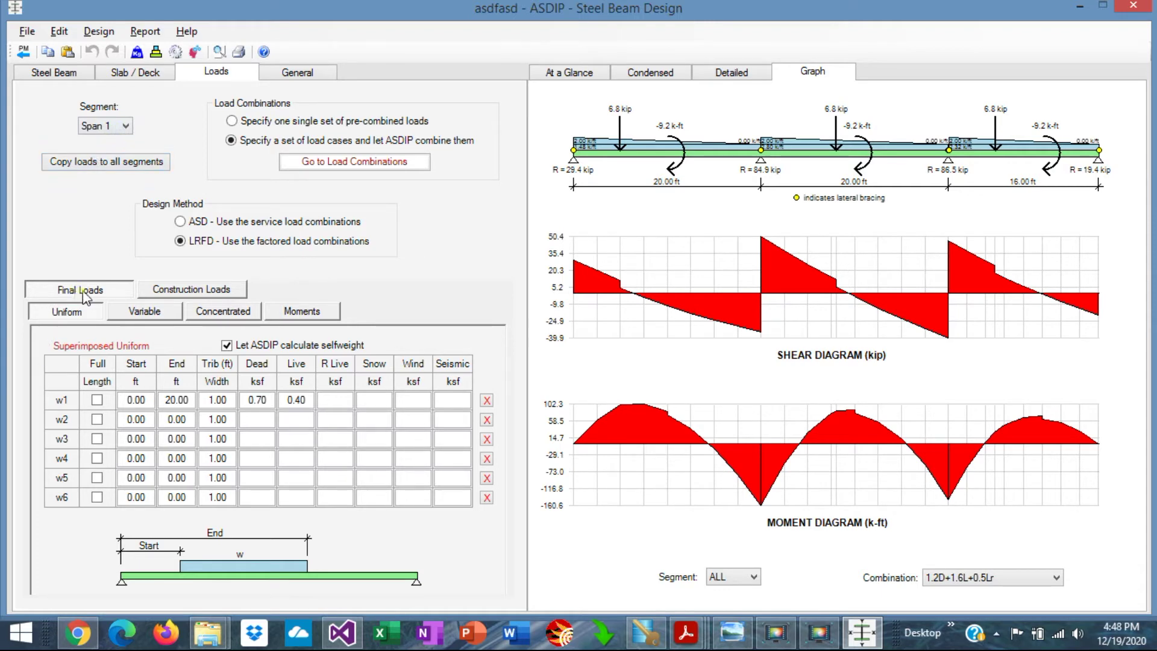
left_click(192, 292)
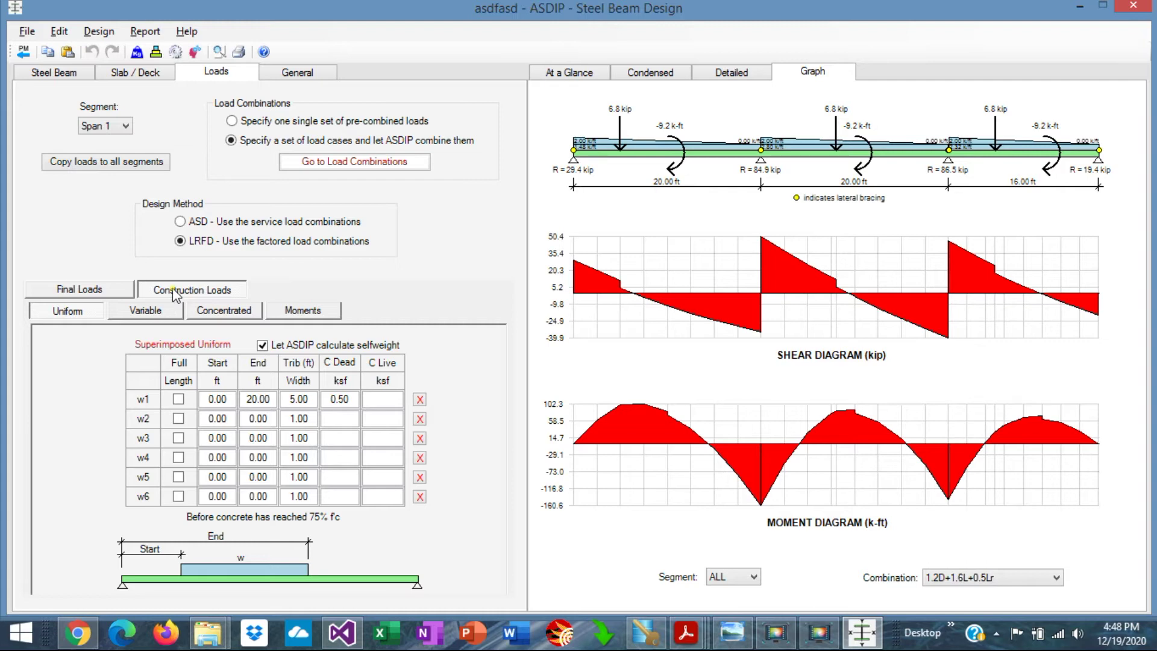
left_click(83, 292)
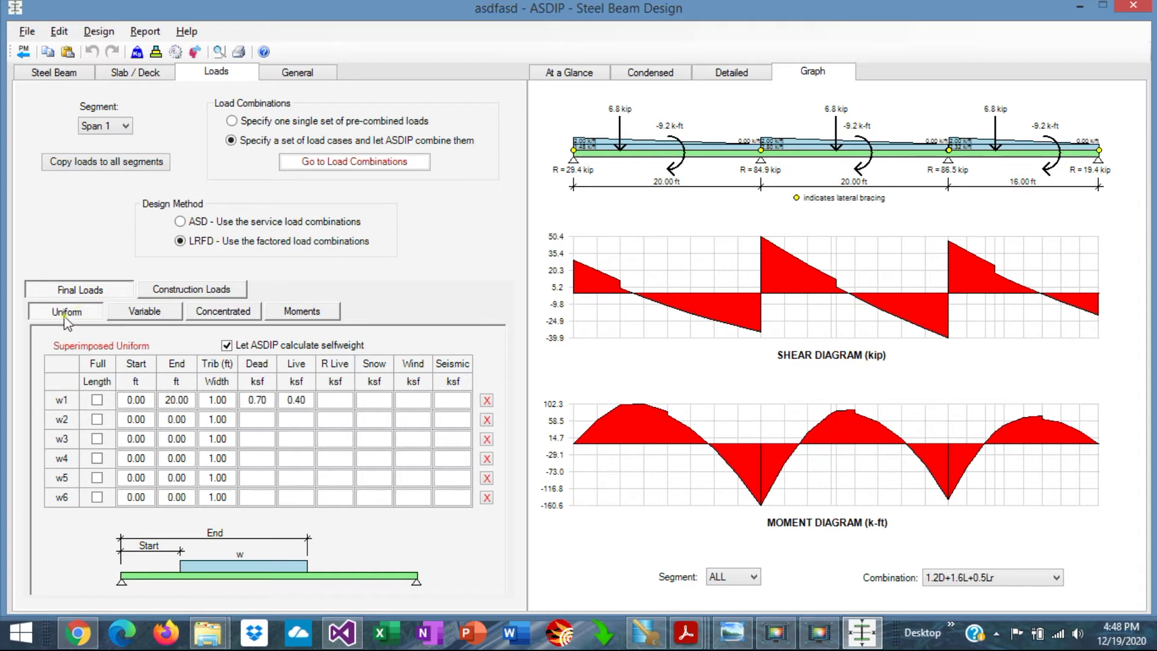
left_click(151, 312)
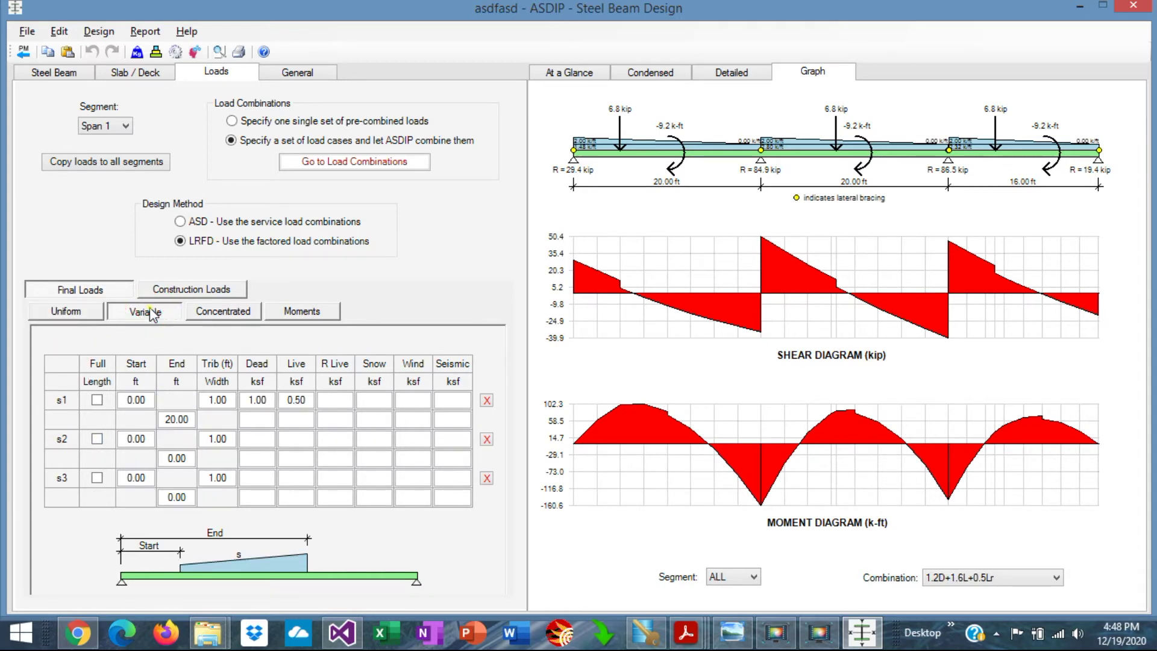
left_click(221, 313)
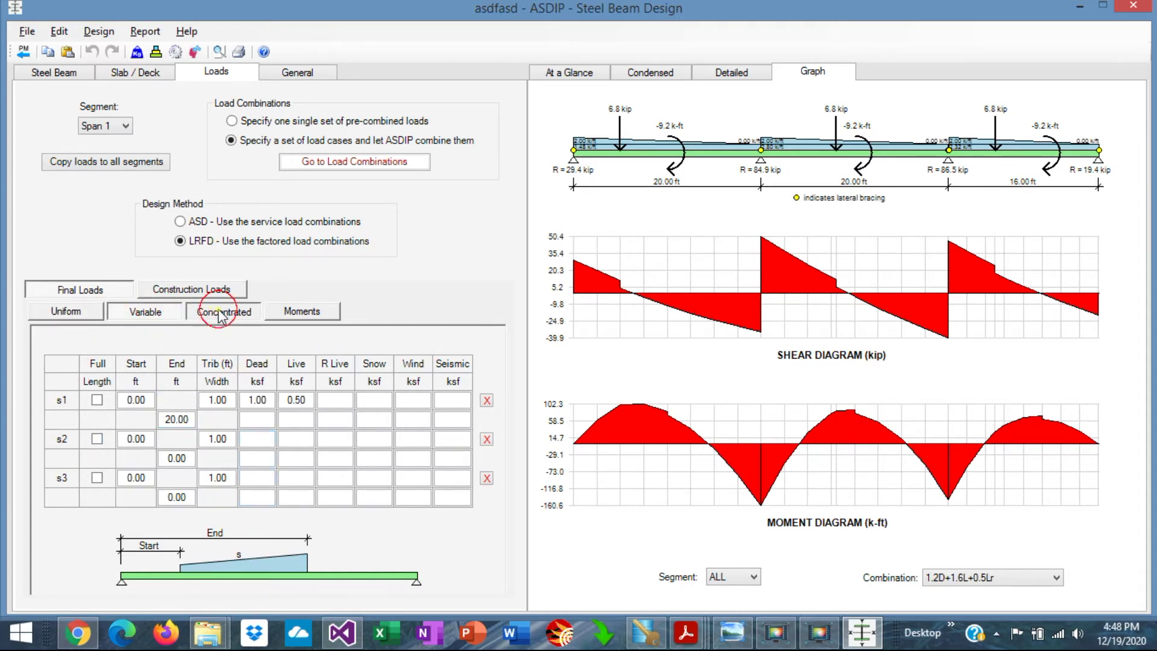
left_click(302, 310)
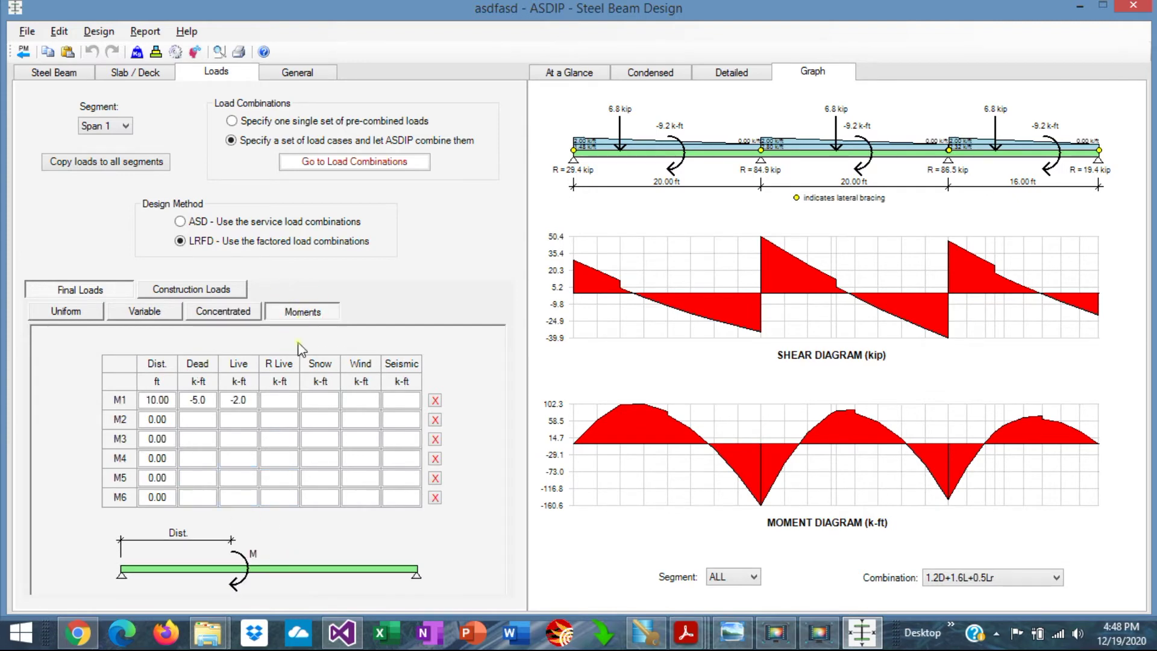
- Keep Span 1 selected and switch to one set of pre-combined factored loads
left_click(126, 126)
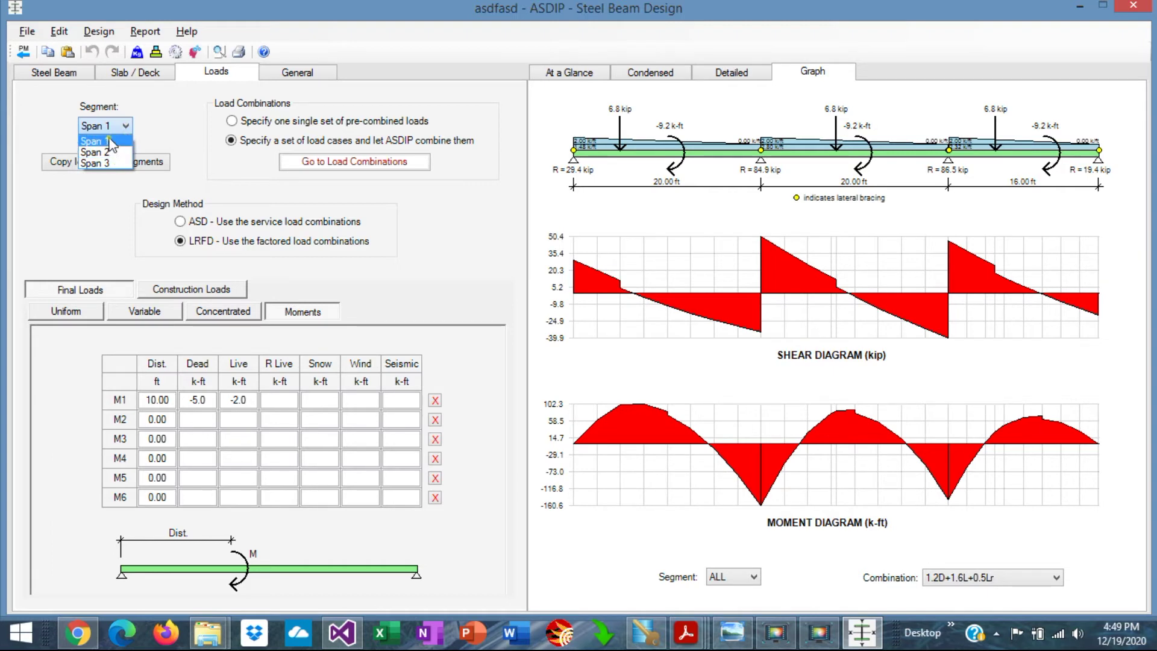
left_click(109, 141)
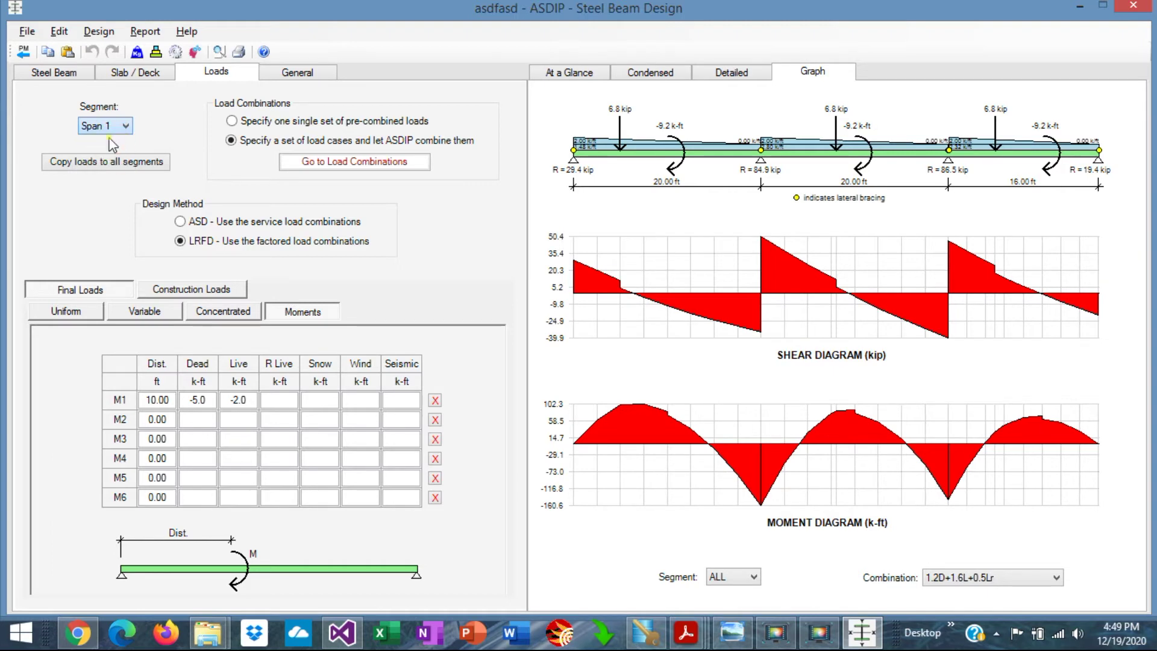
left_click(279, 427)
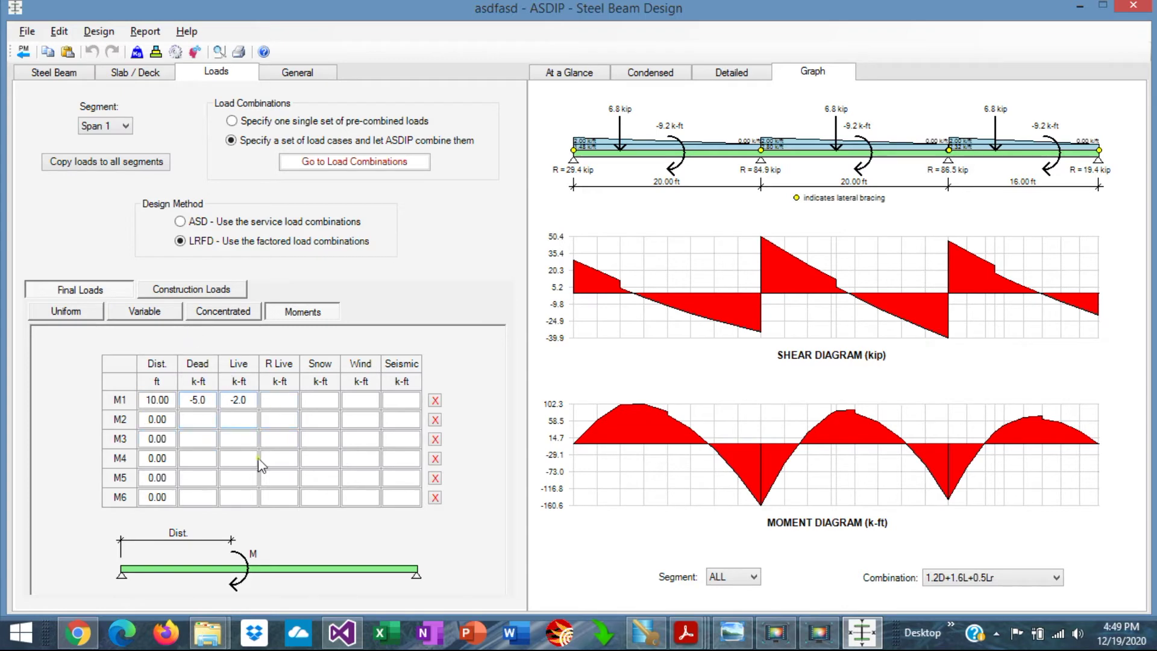
left_click(232, 122)
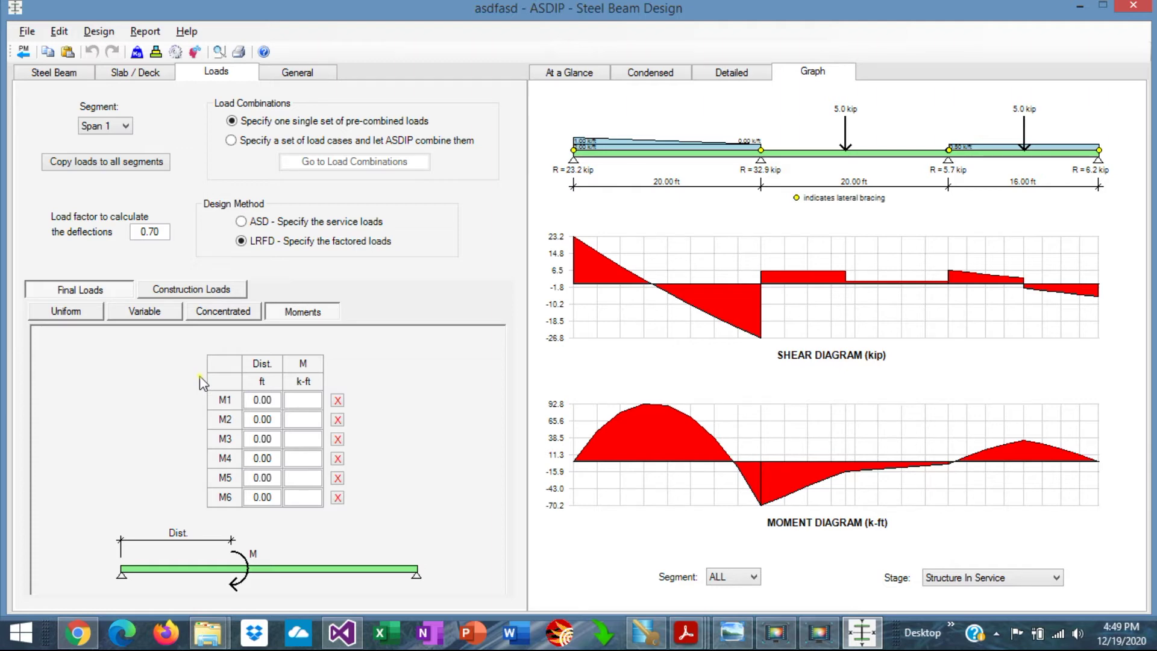
- Return to ASDIP-combined load cases, cancelling any change from the ASCE 7-10/16 combinations
left_click(232, 141)
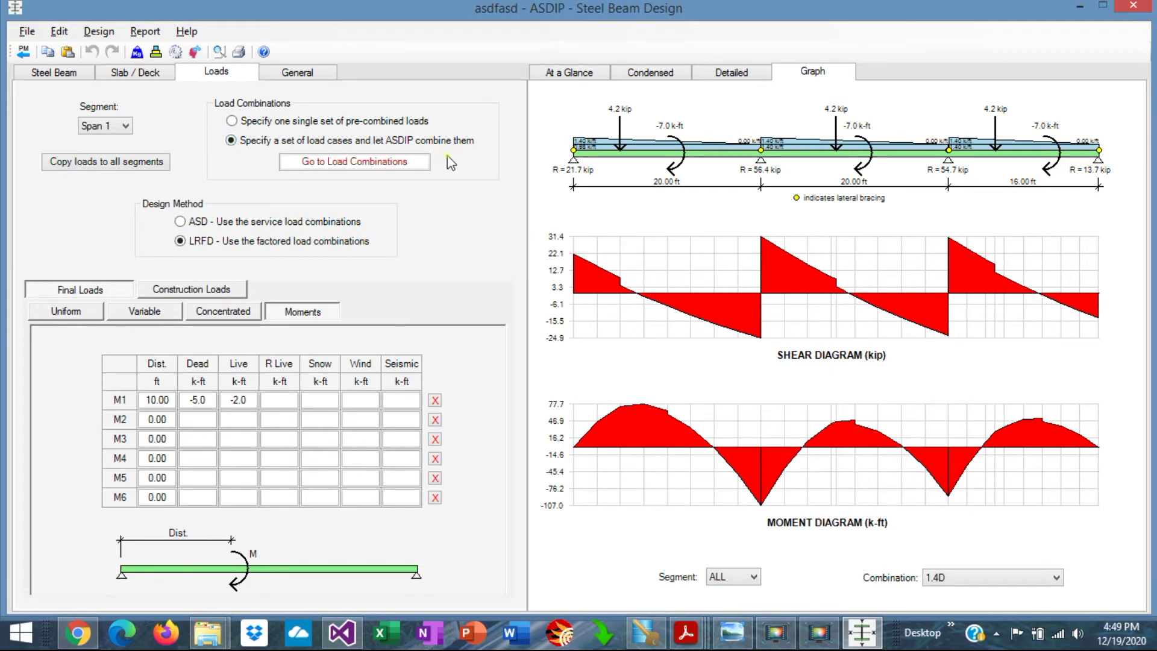
left_click(342, 162)
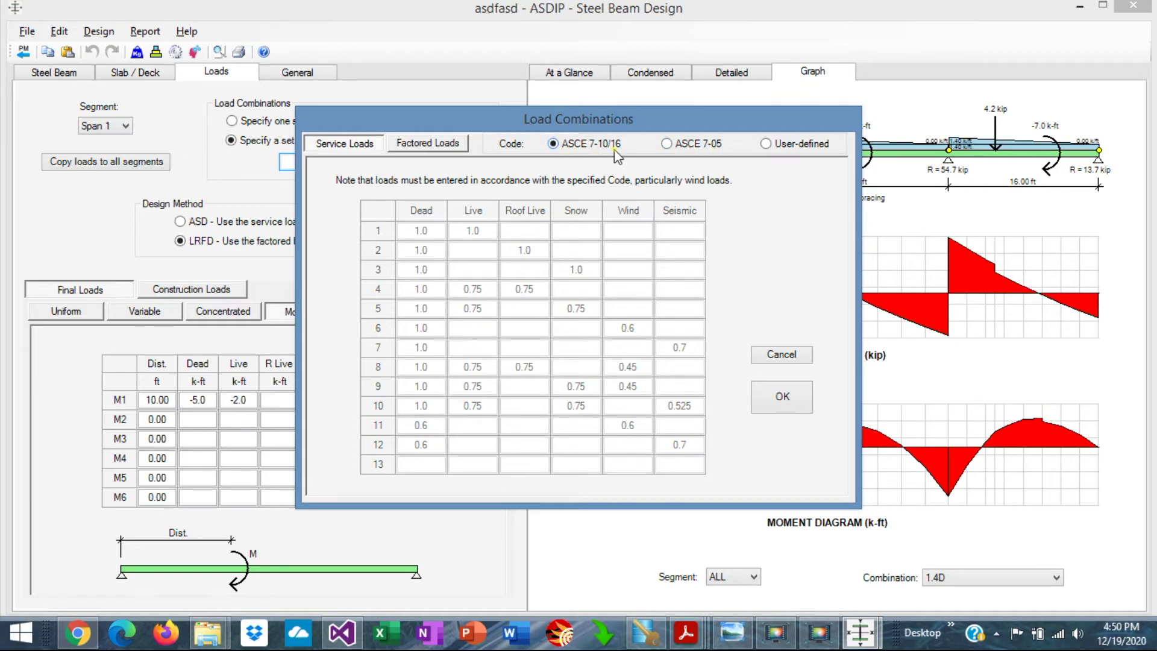
left_click(765, 144)
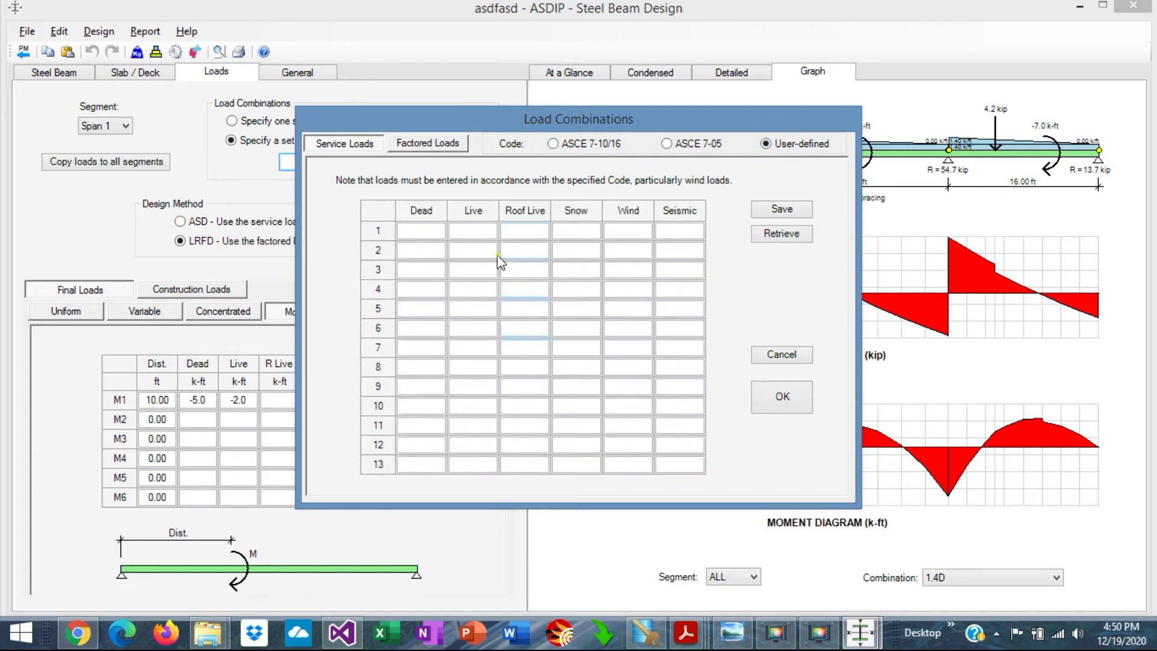
left_click(427, 229)
key("Escape")
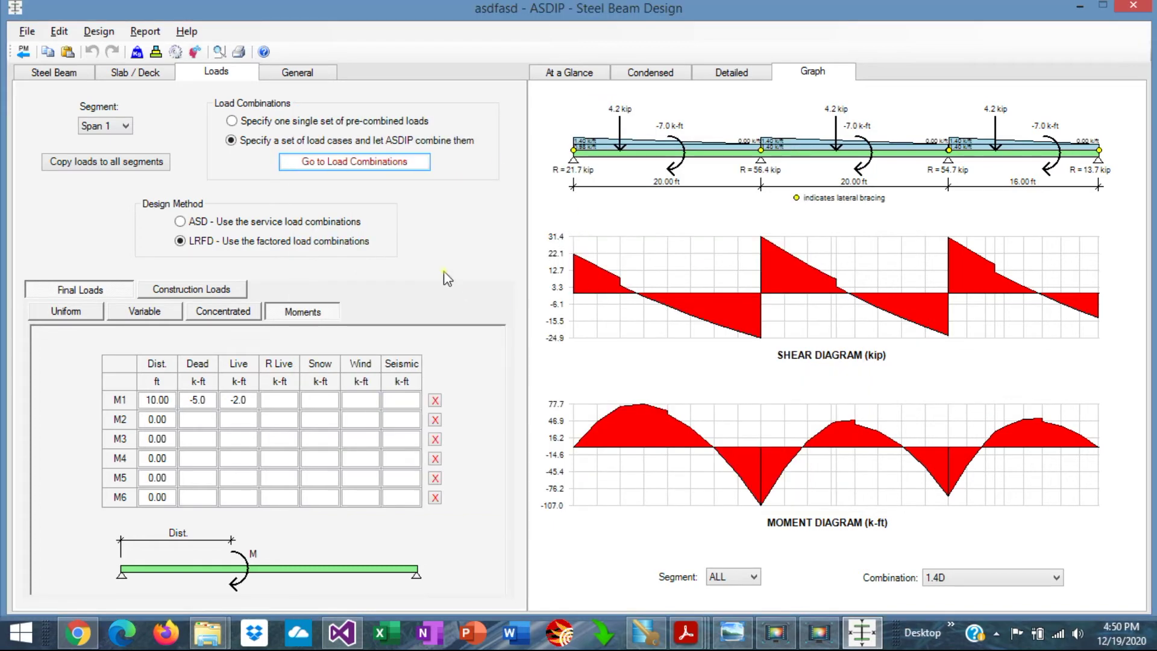
- View the At a Glance summary and scroll through the W24X55 condensed report
left_click(572, 74)
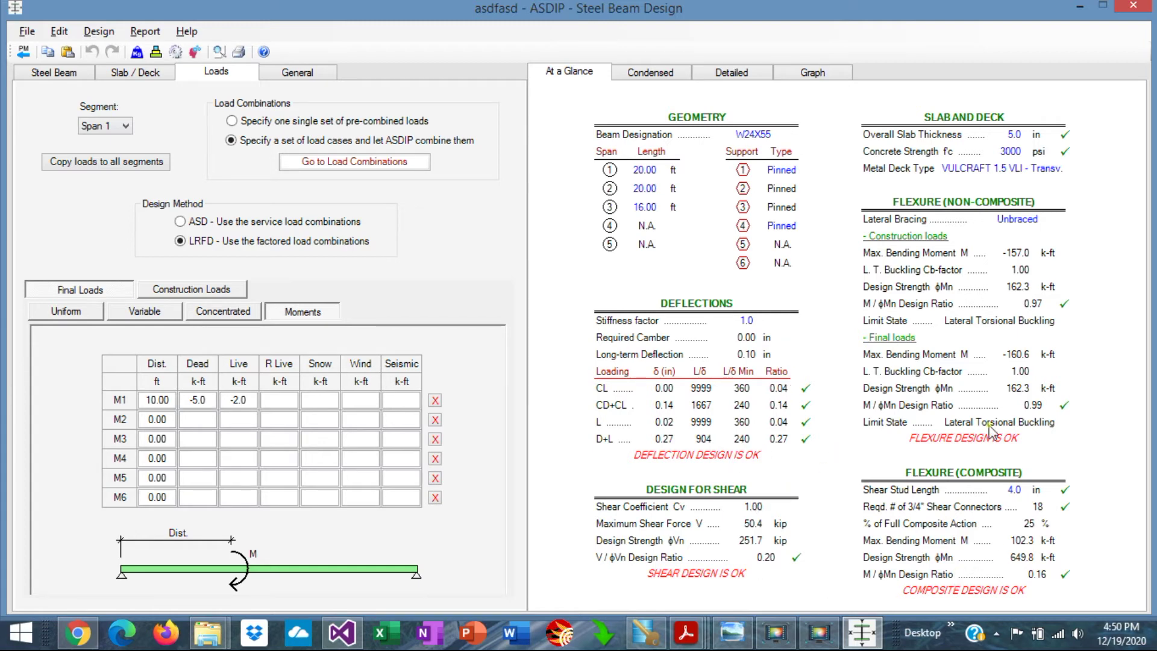
left_click(655, 74)
scroll(934, 362, "down", 7)
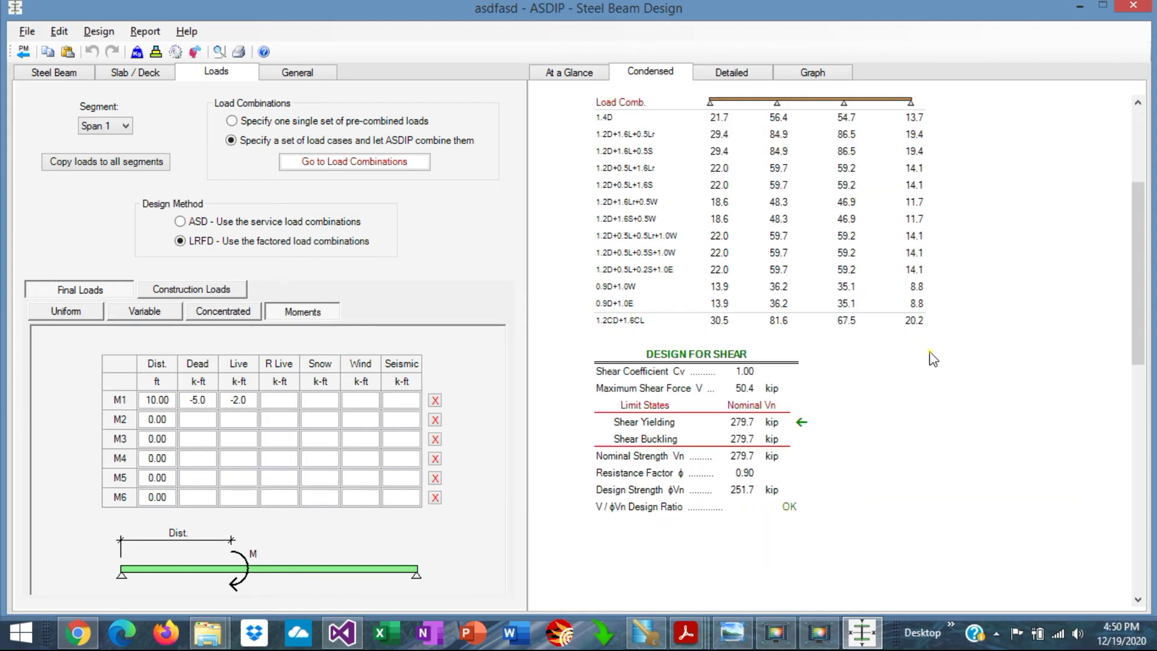
scroll(835, 271, "down", 8)
scroll(835, 271, "up", 7)
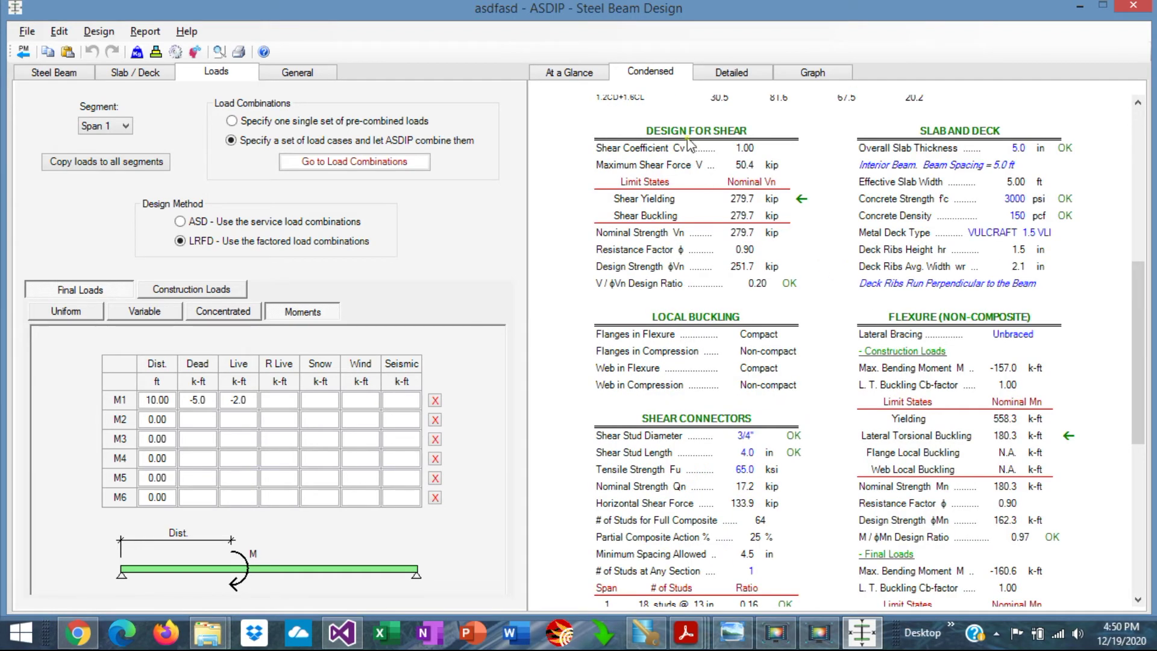
scroll(783, 301, "down", 3)
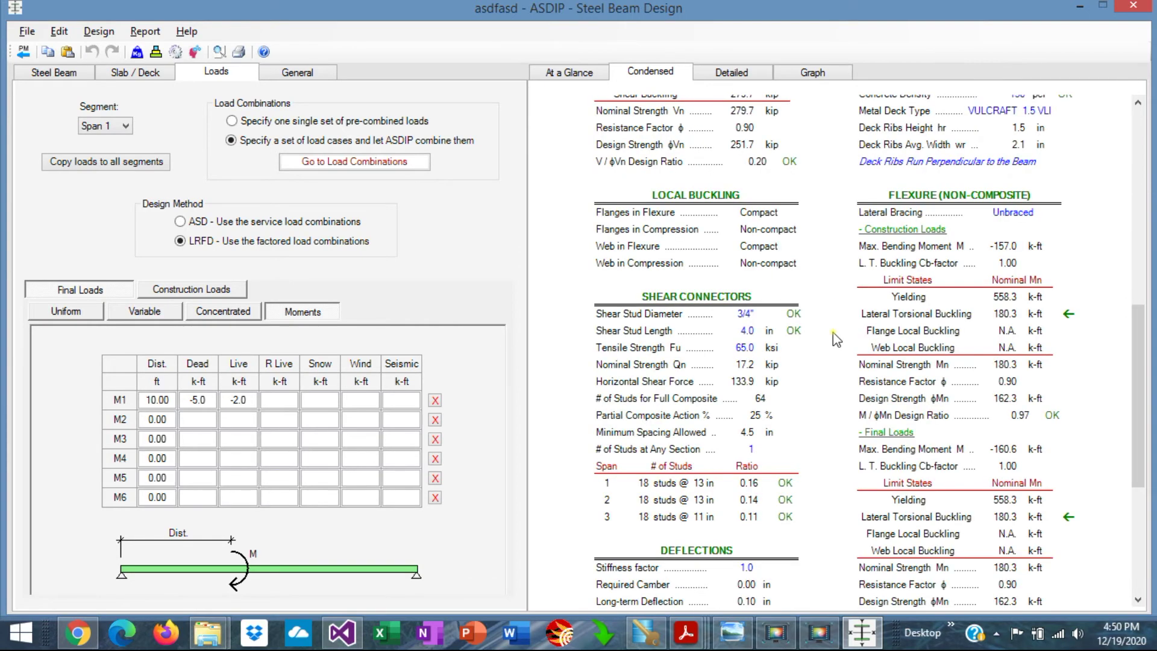
scroll(799, 386, "down", 7)
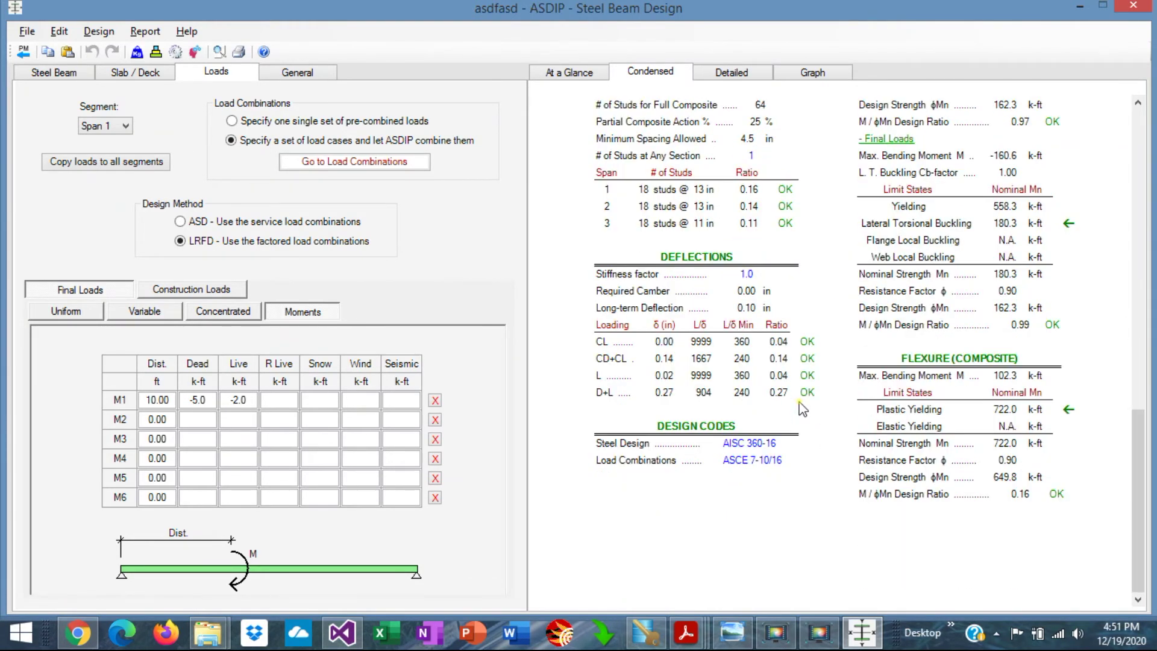
scroll(802, 408, "up", 16)
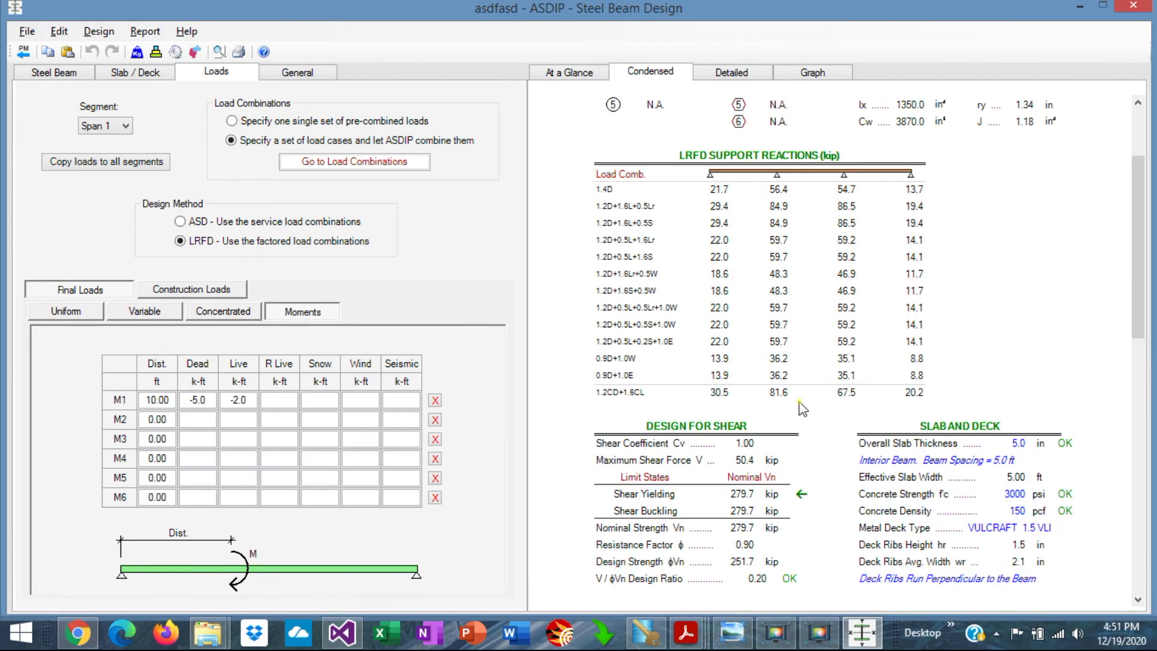
scroll(801, 409, "up", 3)
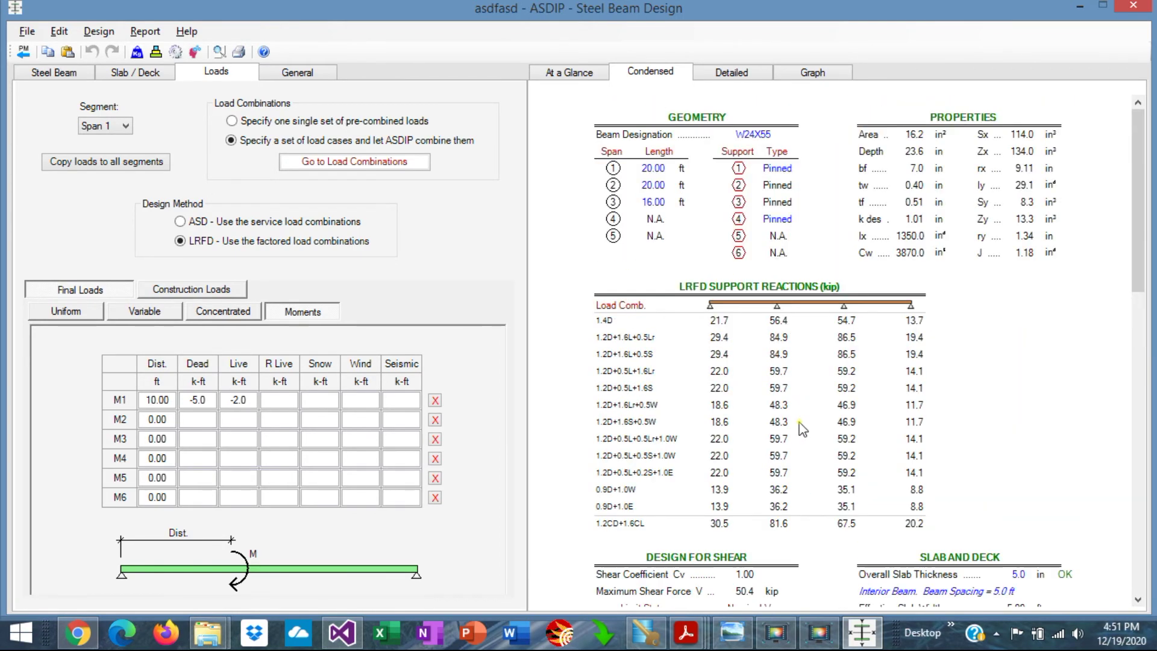
- Open the Detailed tab and scroll through the detailed beam calculations
left_click(734, 75)
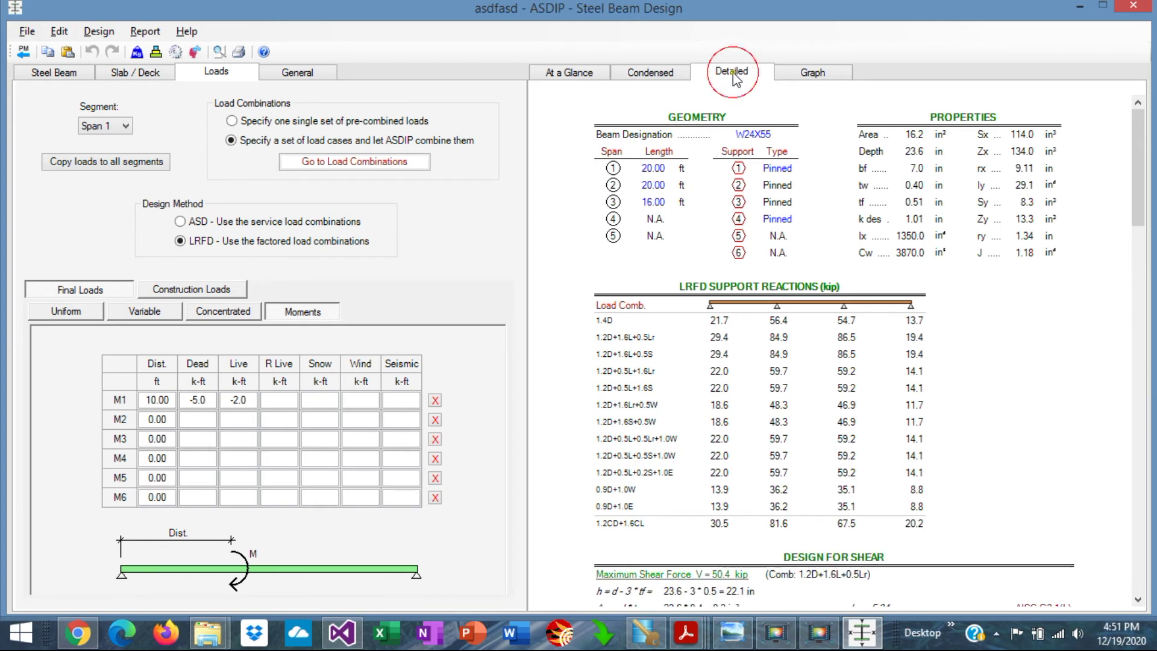
scroll(877, 297, "down", 3)
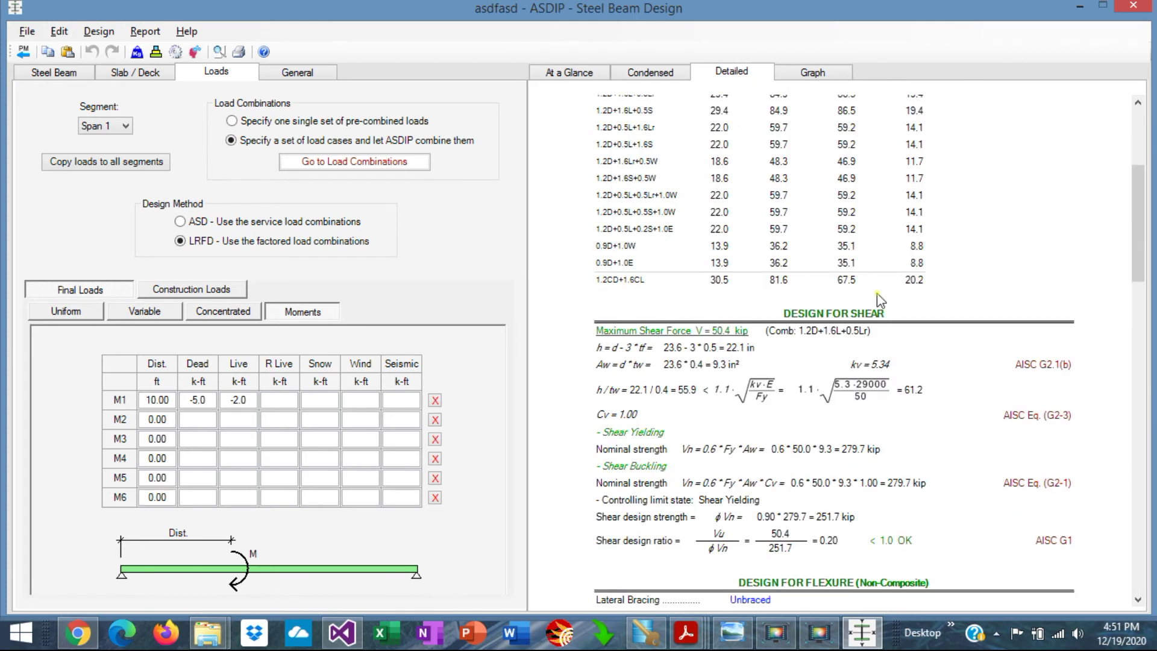
scroll(879, 299, "down", 3)
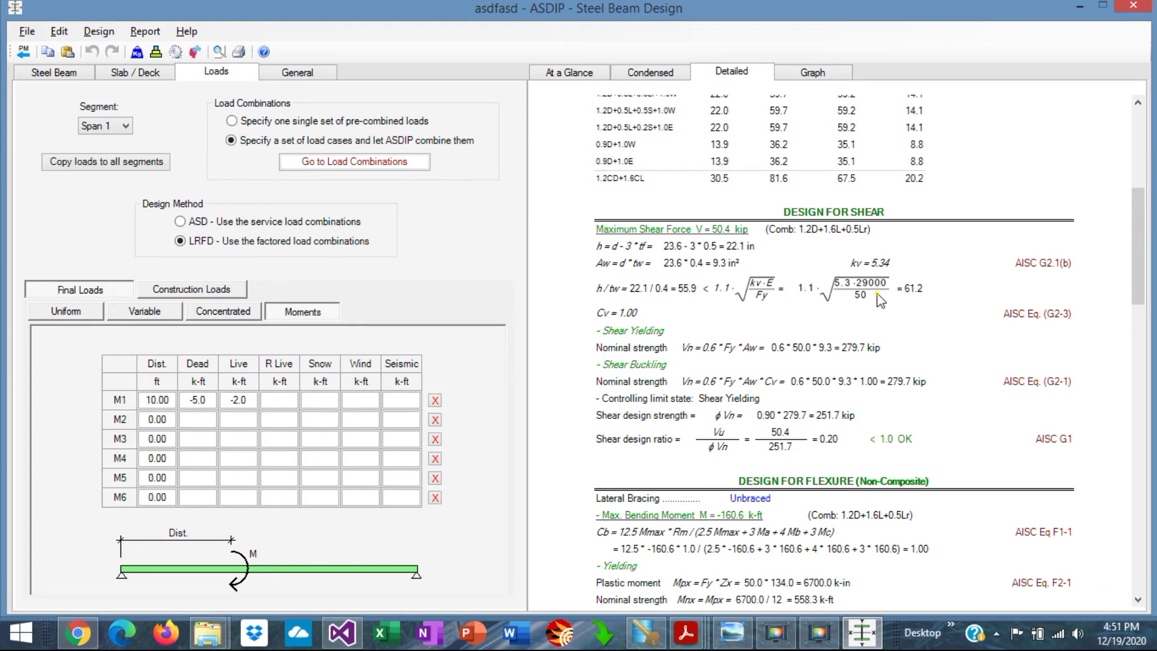
scroll(880, 300, "down", 5)
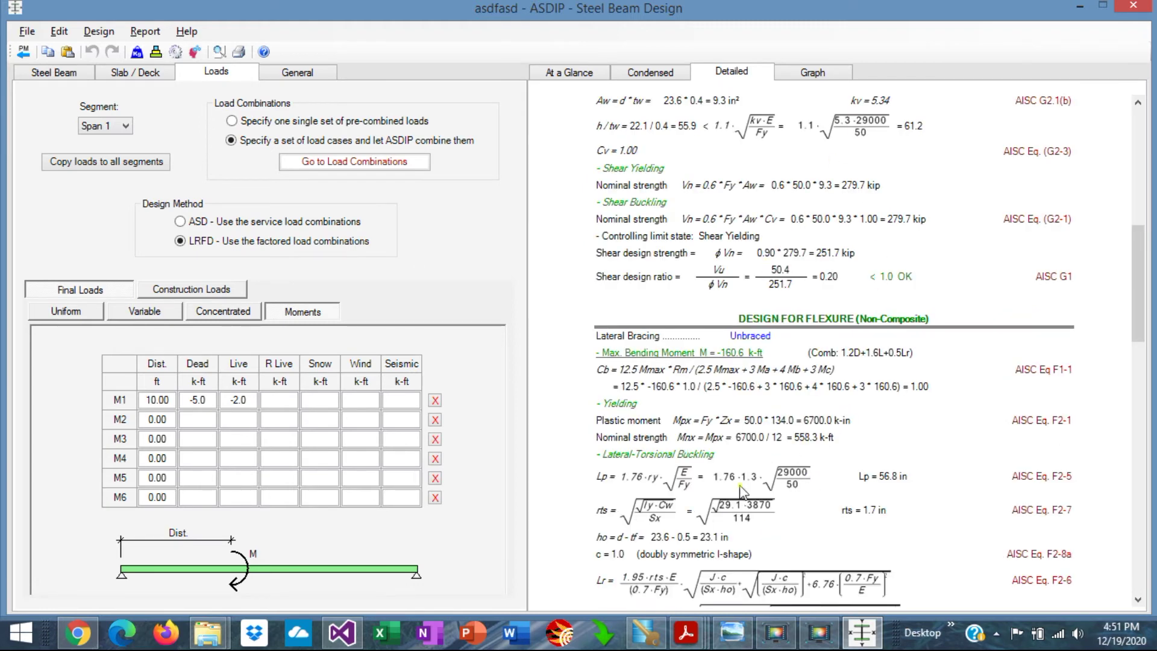
scroll(827, 527, "down", 2)
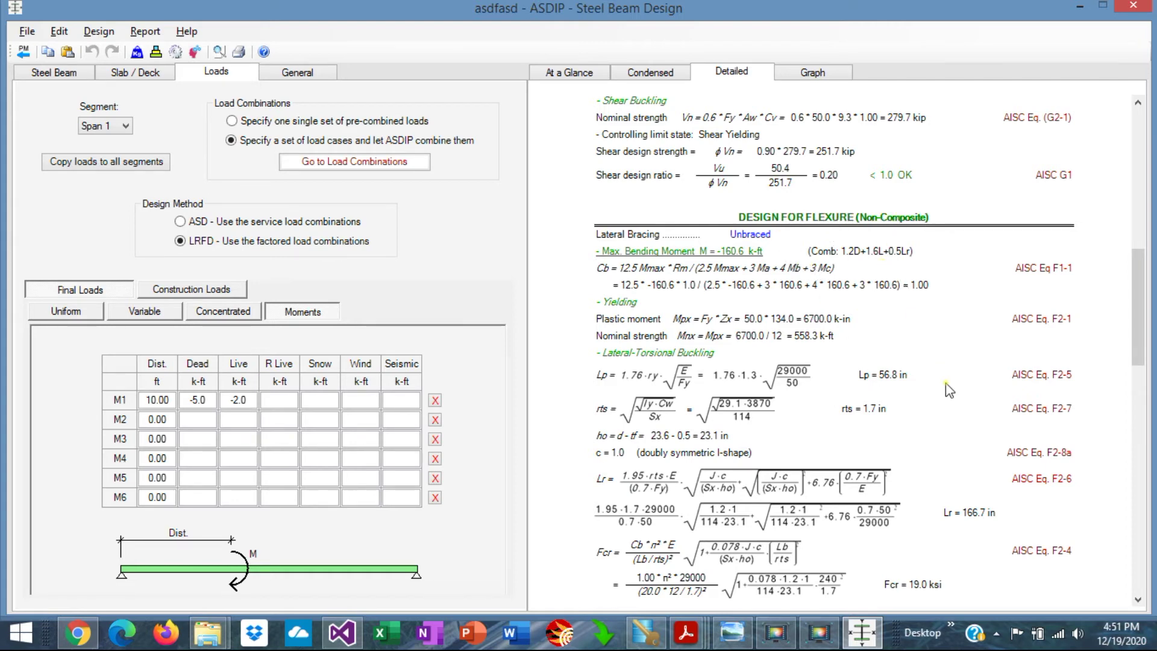
scroll(945, 385, "down", 3)
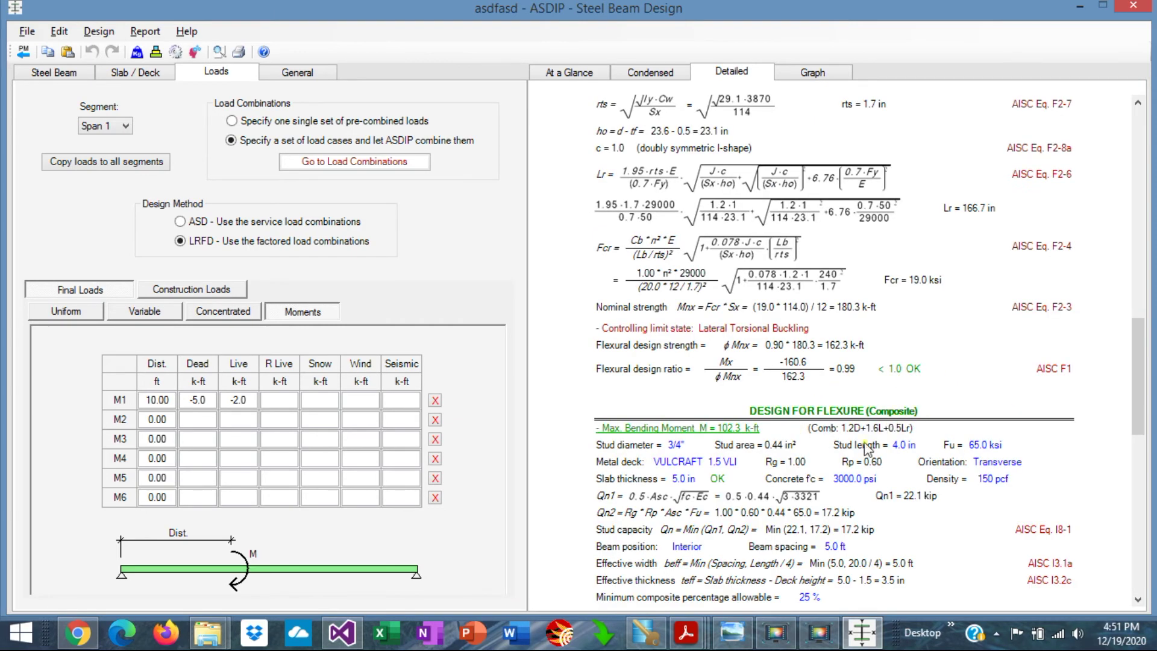
scroll(911, 493, "down", 2)
scroll(911, 493, "down", 5)
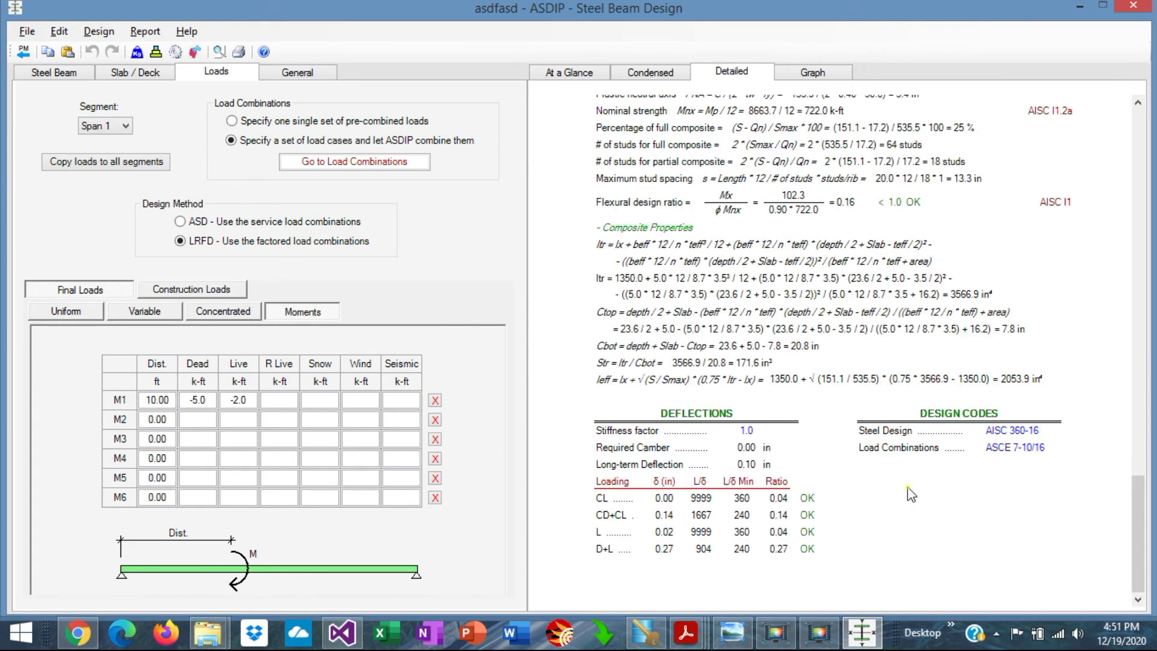
- Display the 1.4D shear and moment diagrams, peaking at 31.4 kip and -107.0 k-ft
scroll(716, 432, "up", 3)
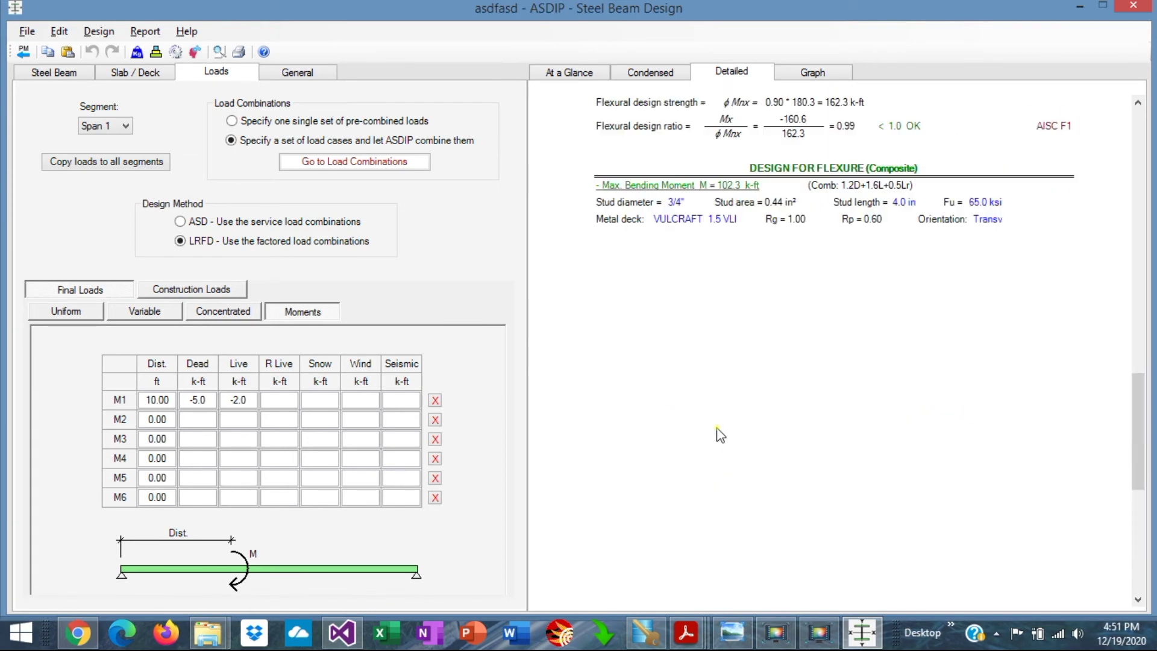
left_click(813, 74)
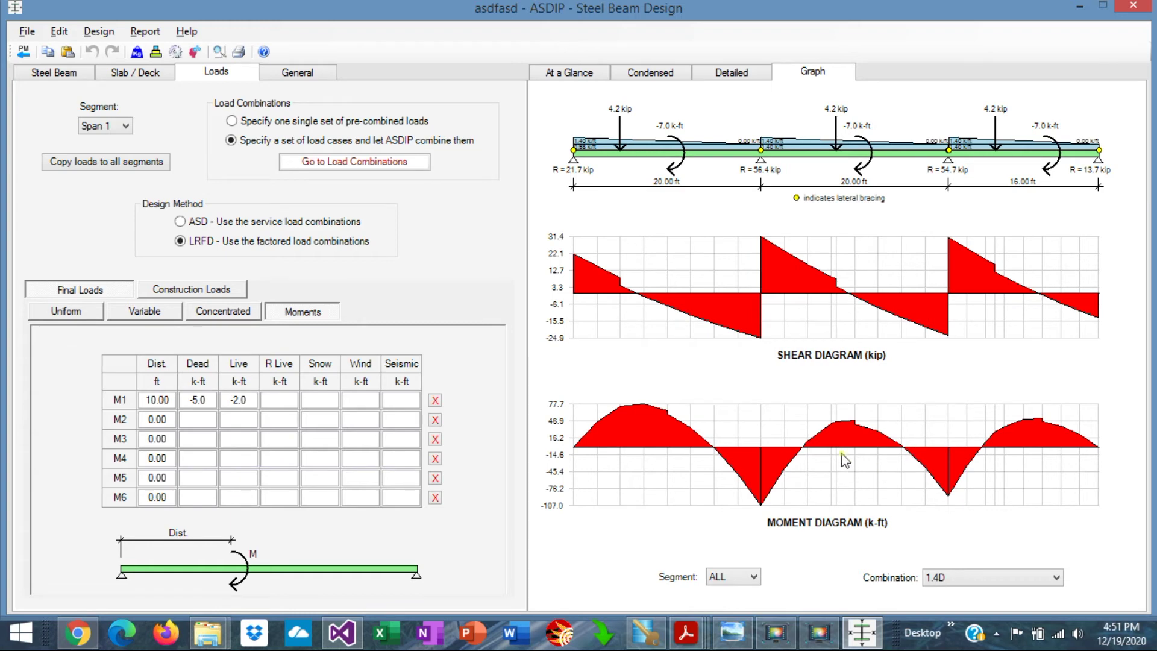
left_click(100, 32)
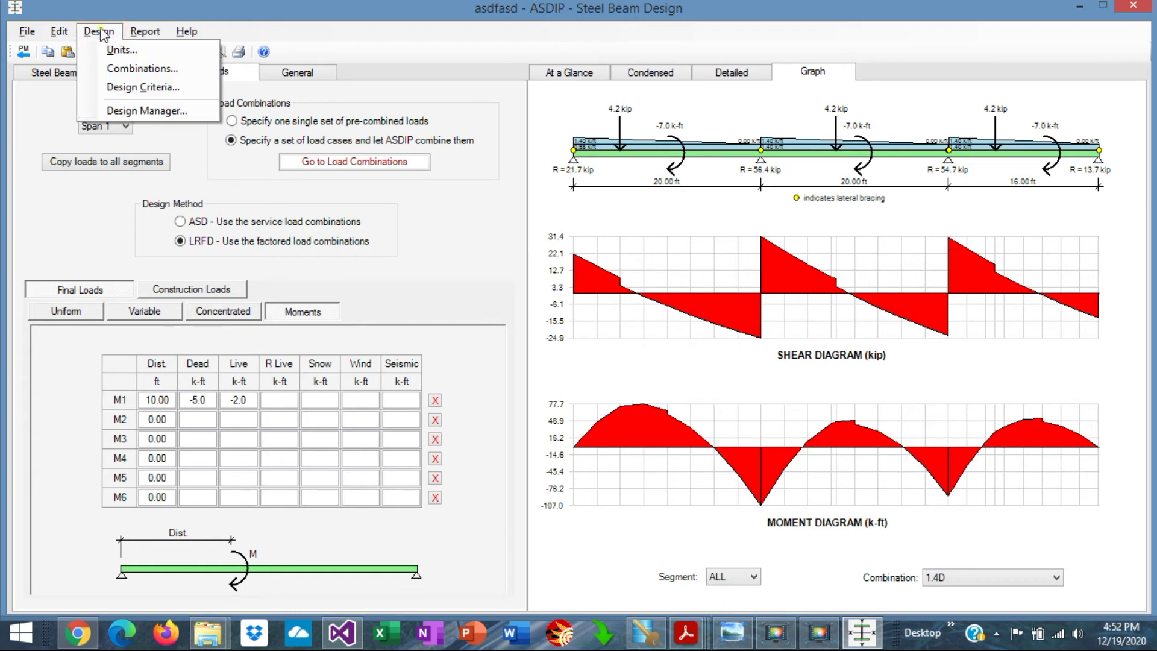
- In Design Manager, find passing W sections 18 to 22 in deep, sorted by weight
left_click(145, 112)
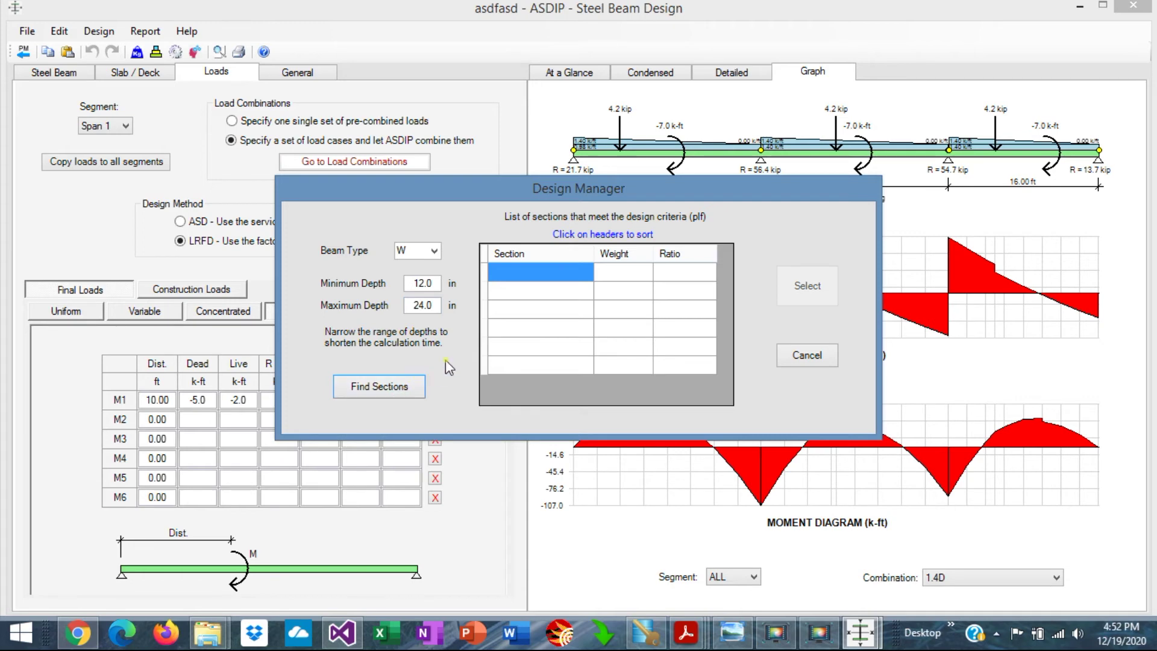
double_click(434, 283)
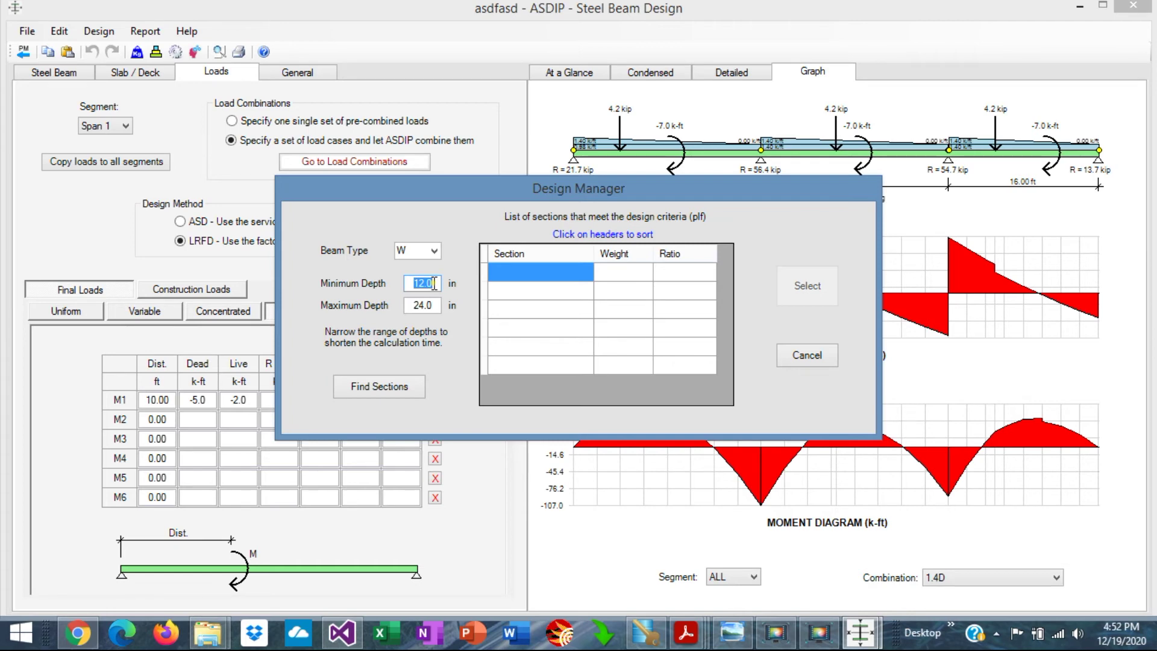
type("18")
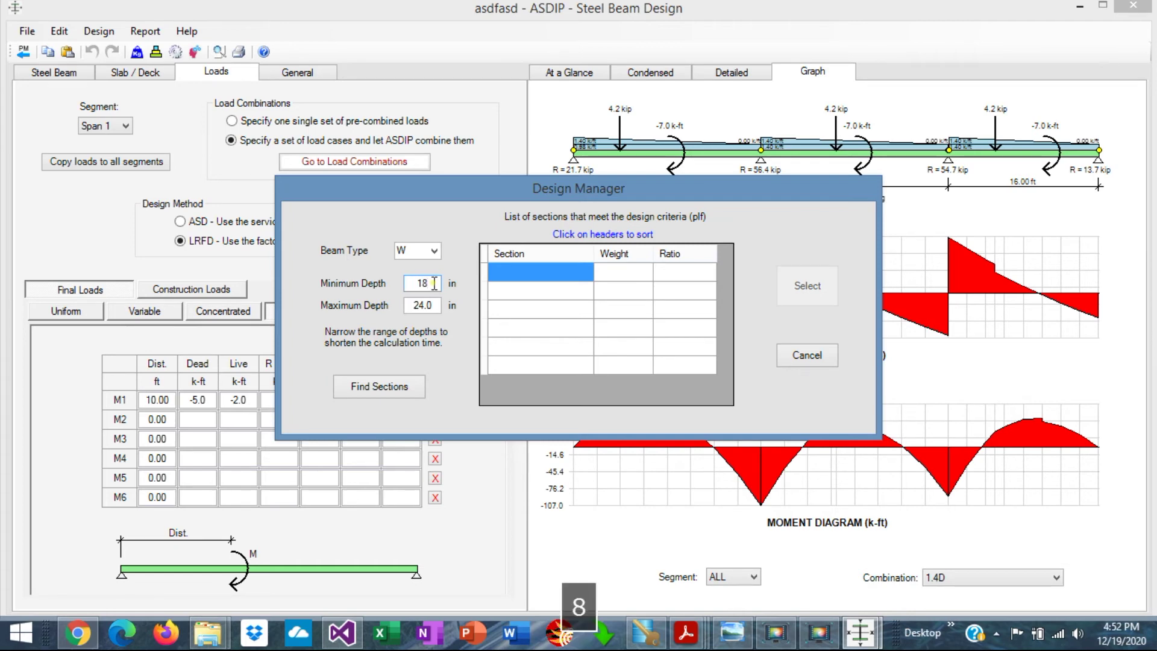
double_click(436, 305)
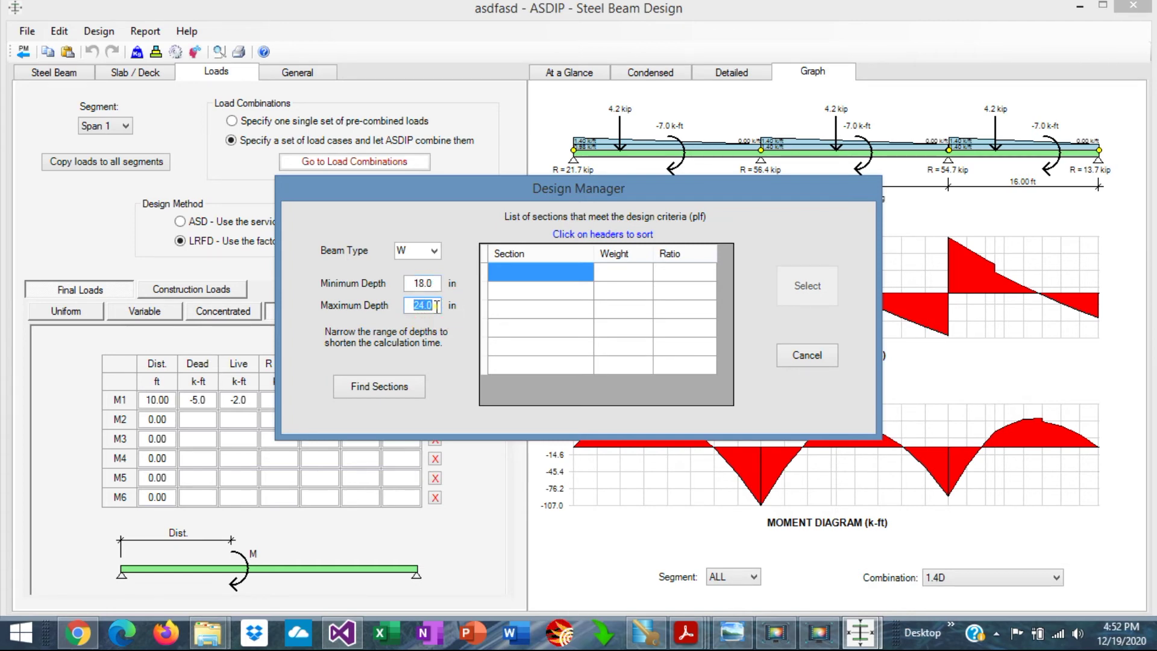
type("22")
left_click(437, 284)
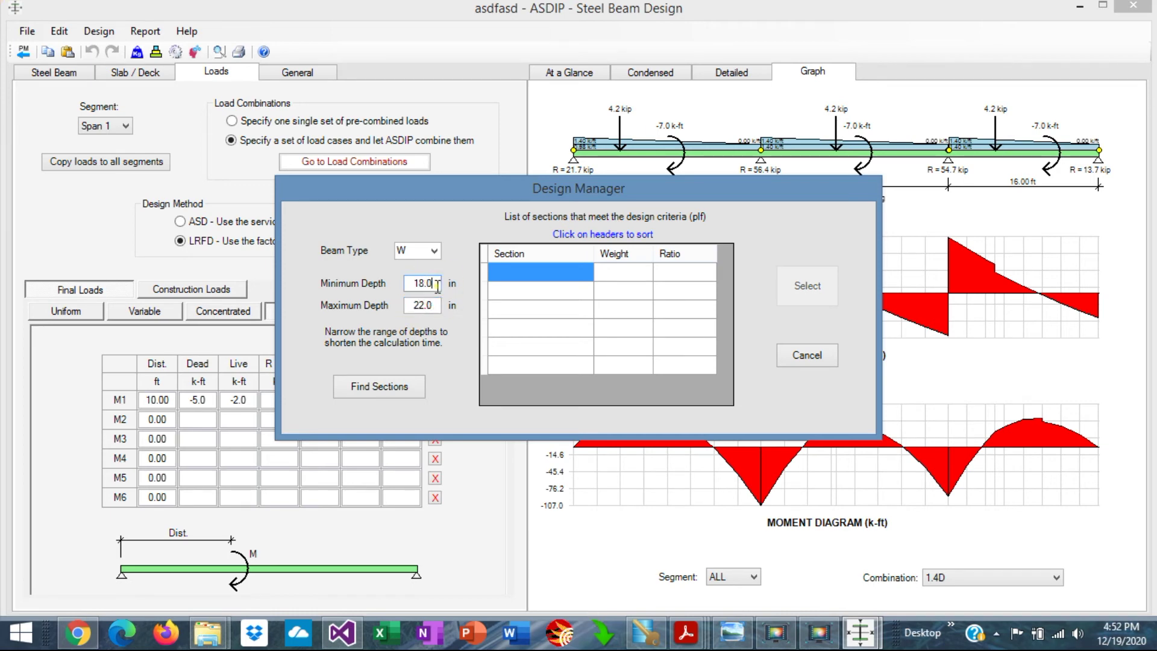
left_click(383, 388)
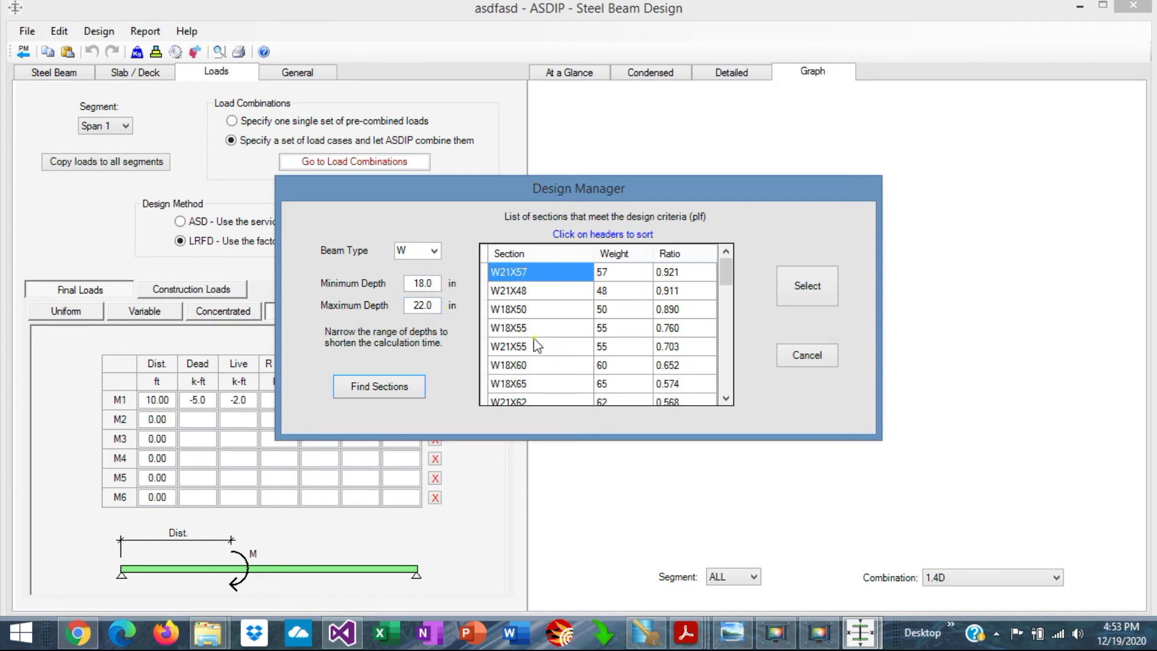
left_click(619, 258)
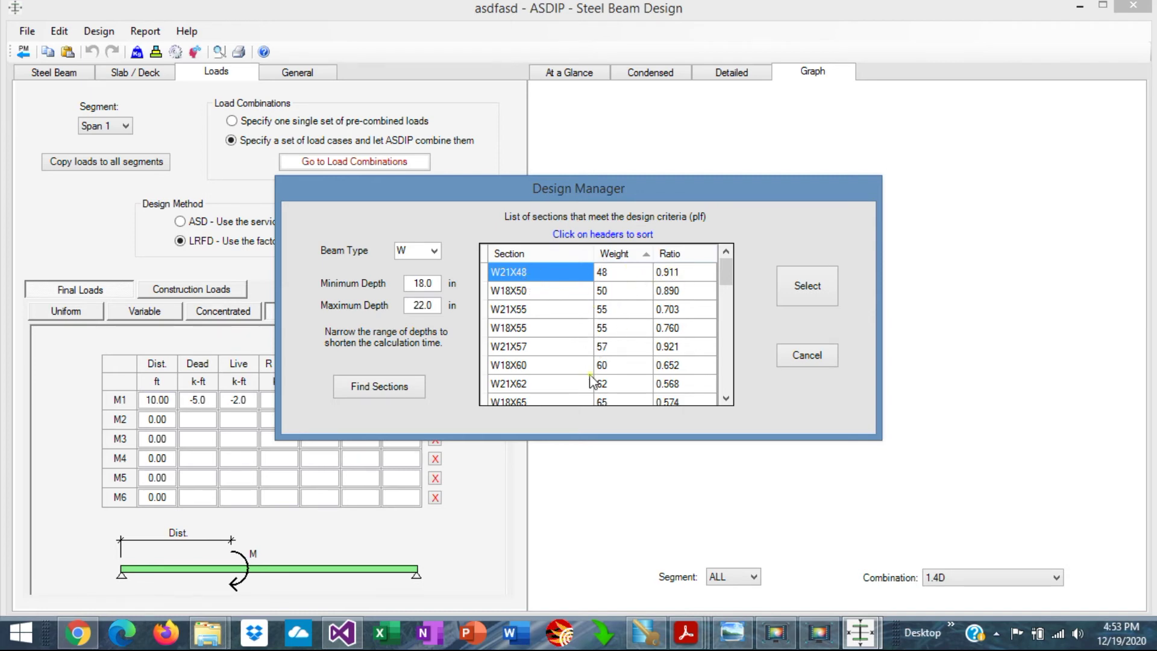
- Sort candidates by design ratio and select W18X55 (ratio 0.760) as the beam section
left_click(680, 254)
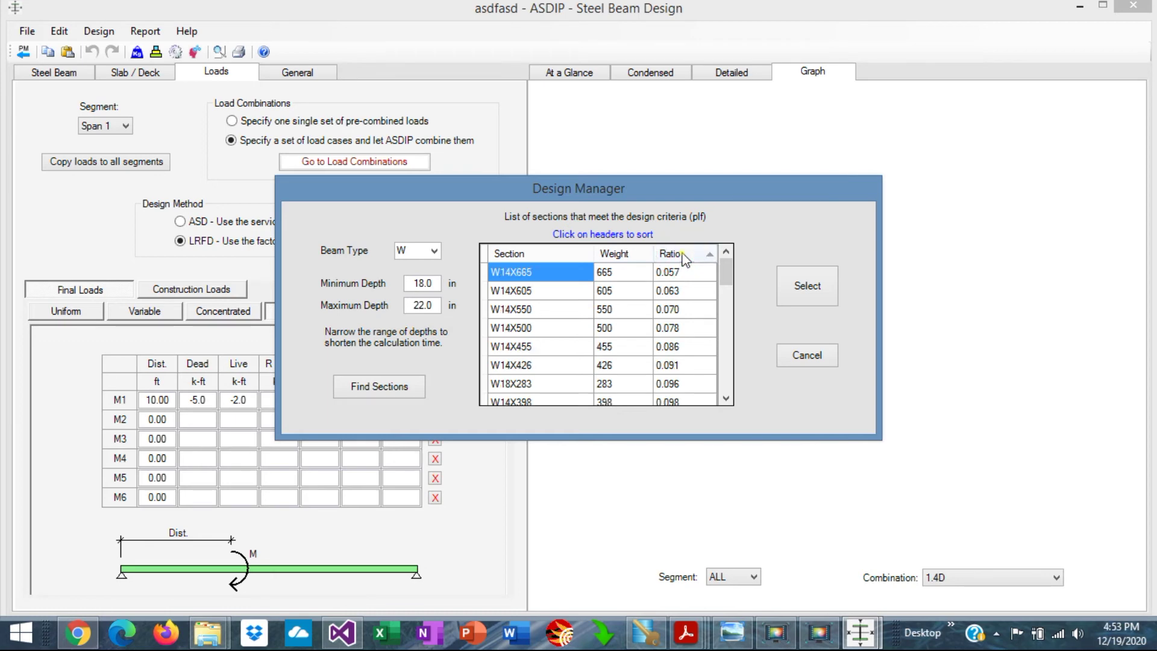
left_click(684, 254)
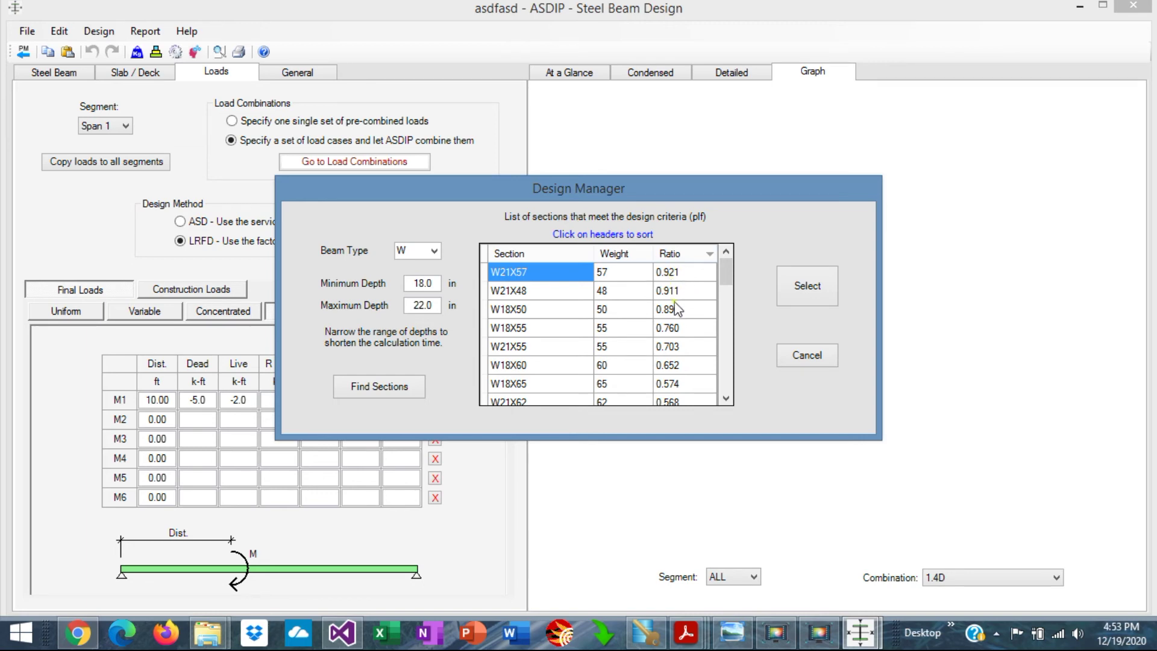
left_click(515, 330)
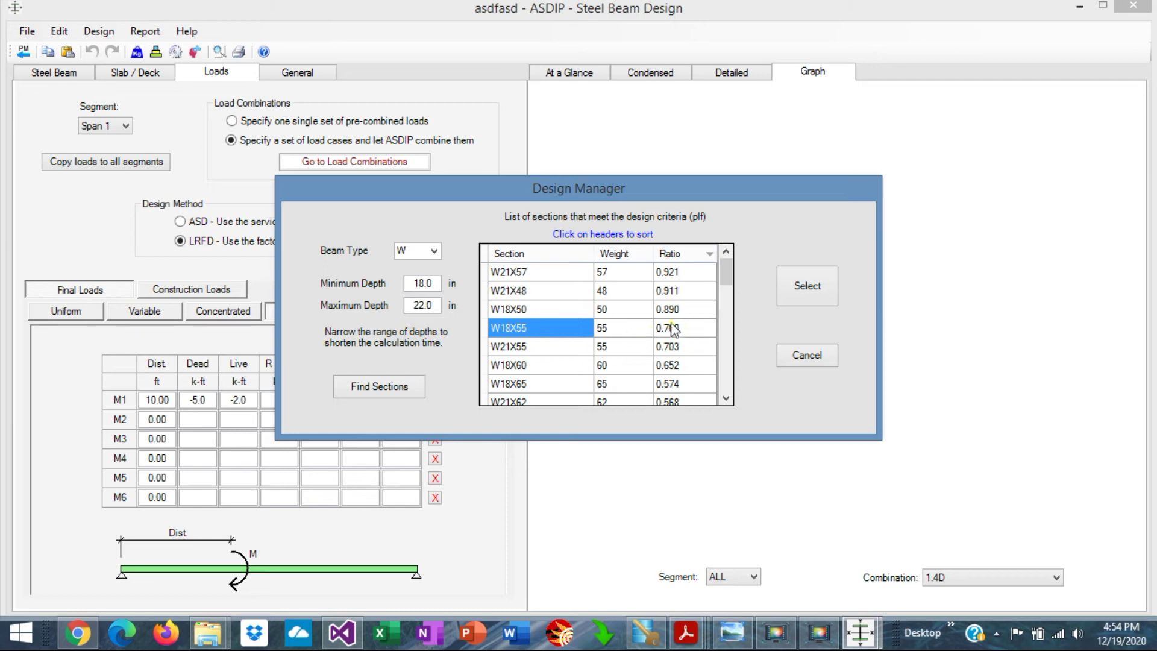
left_click(806, 289)
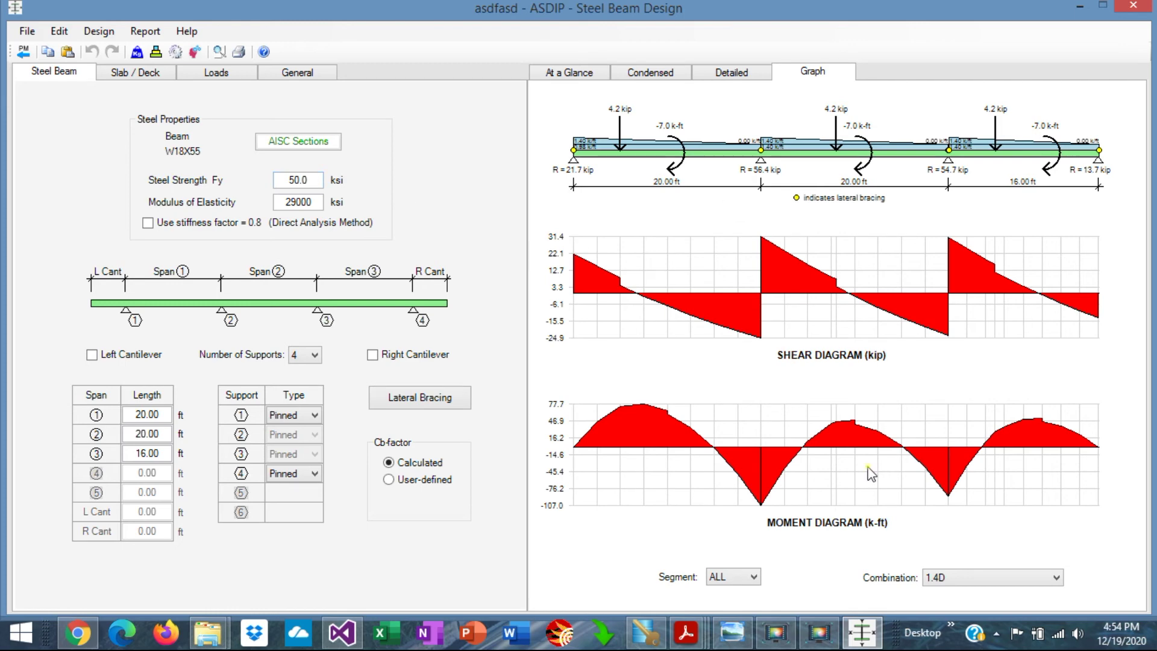
- Show the At a Glance summary and preview the Condensed Report
left_click(562, 77)
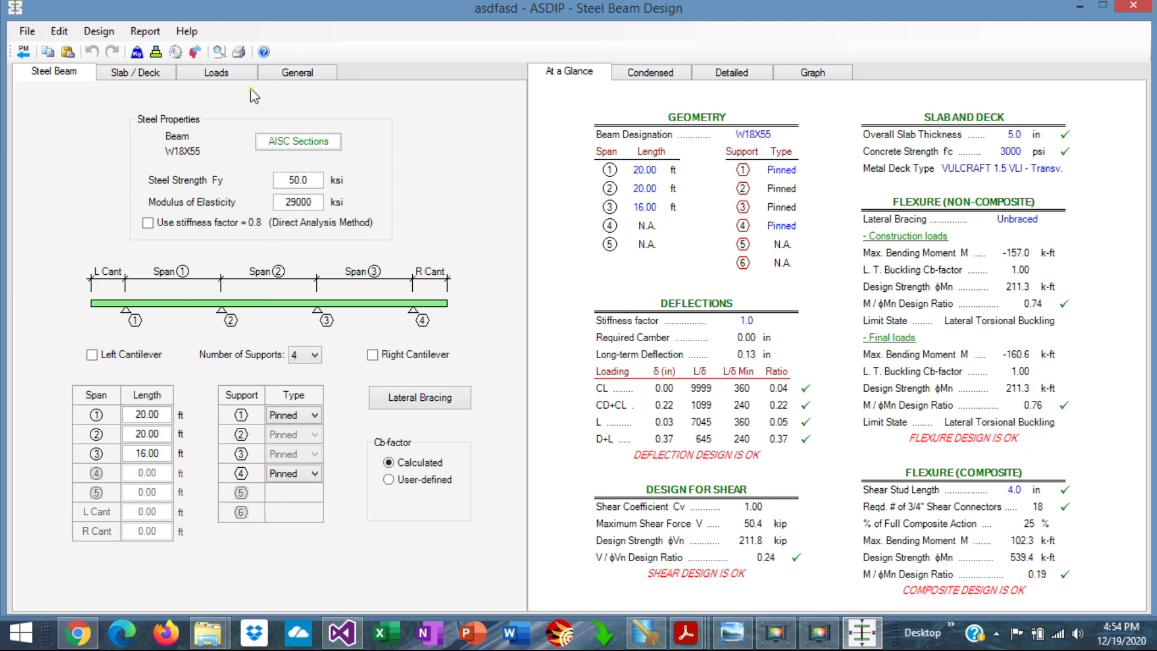
left_click(220, 51)
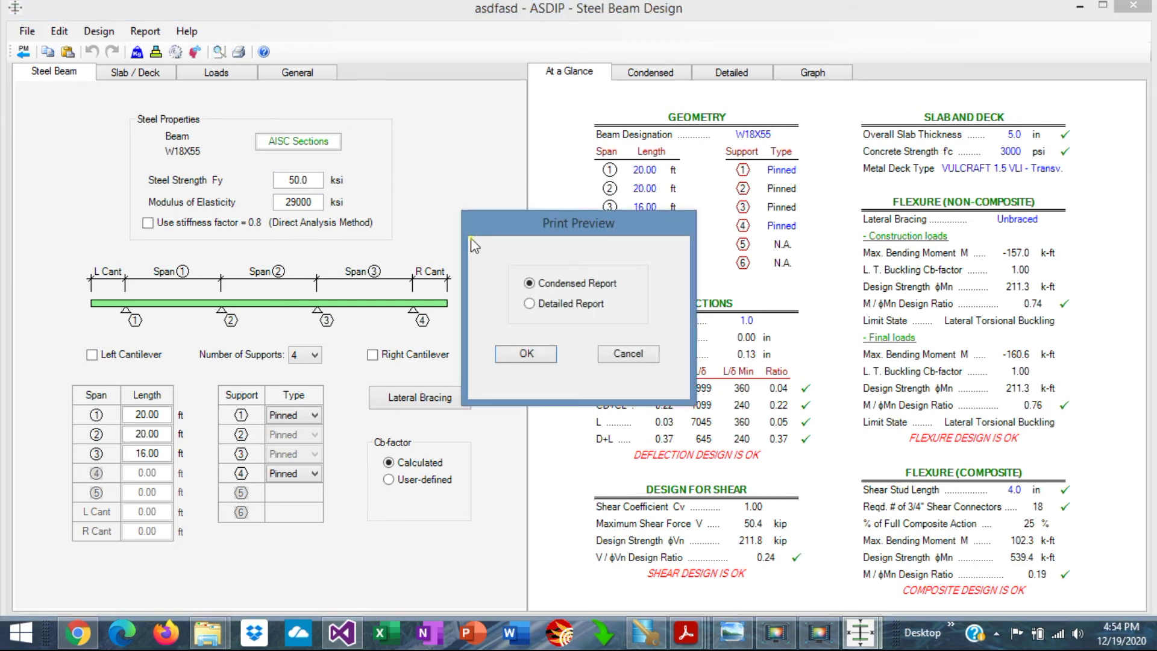
left_click(530, 355)
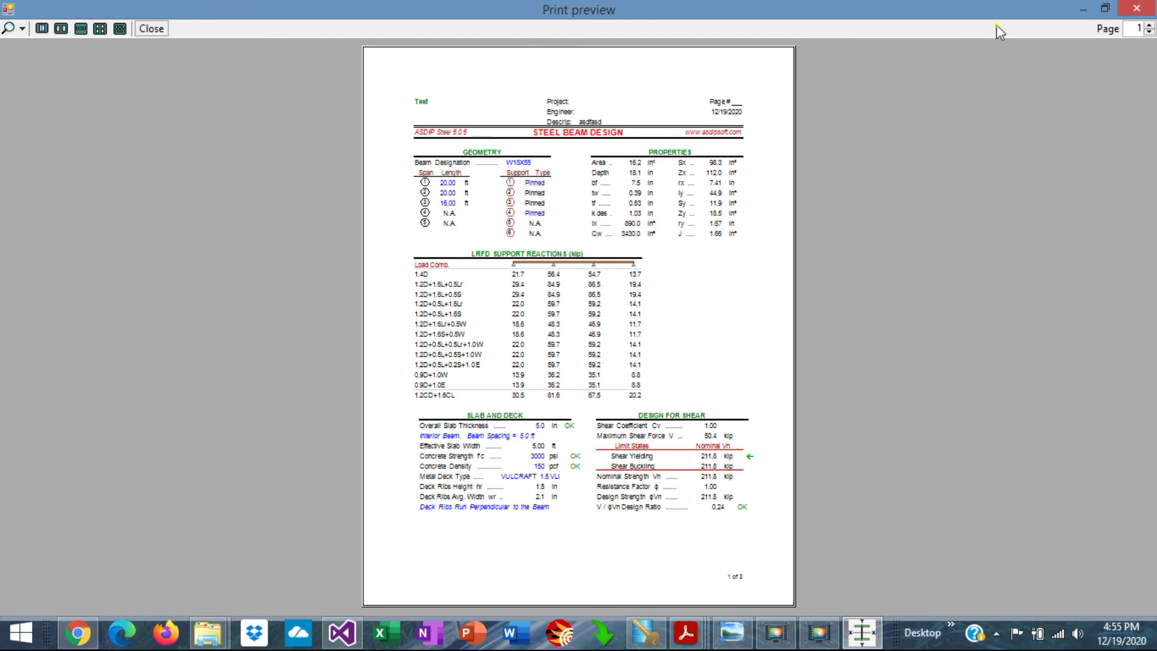
- Page through the report, view all three pages side by side, then close the preview
left_click(1148, 29)
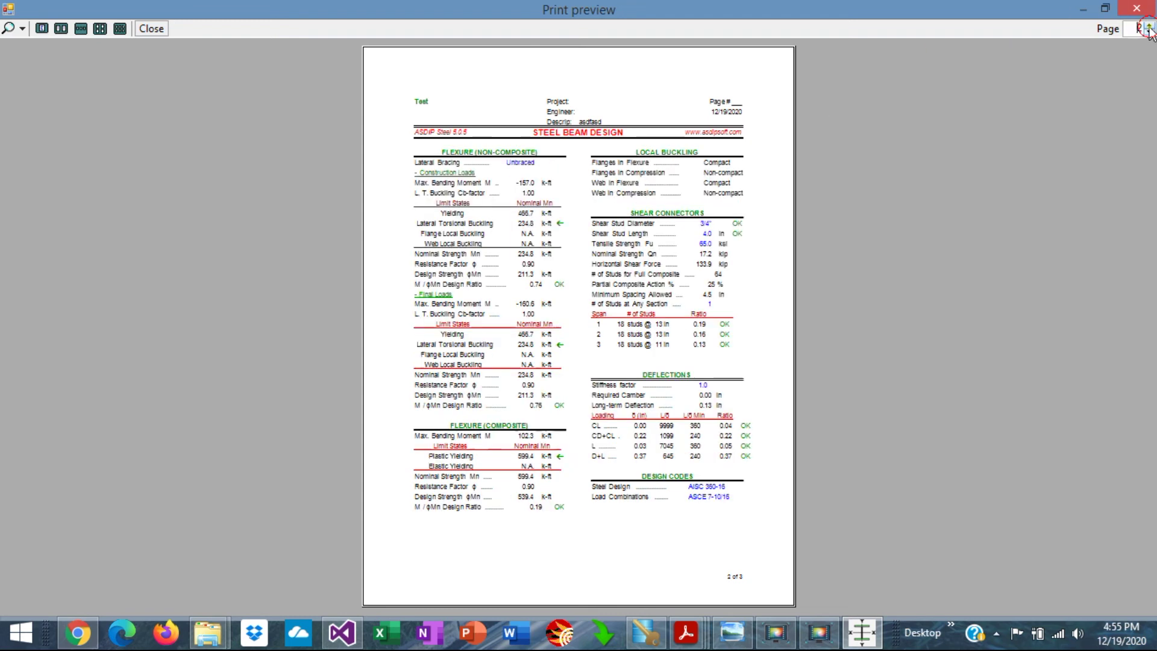
left_click(1148, 28)
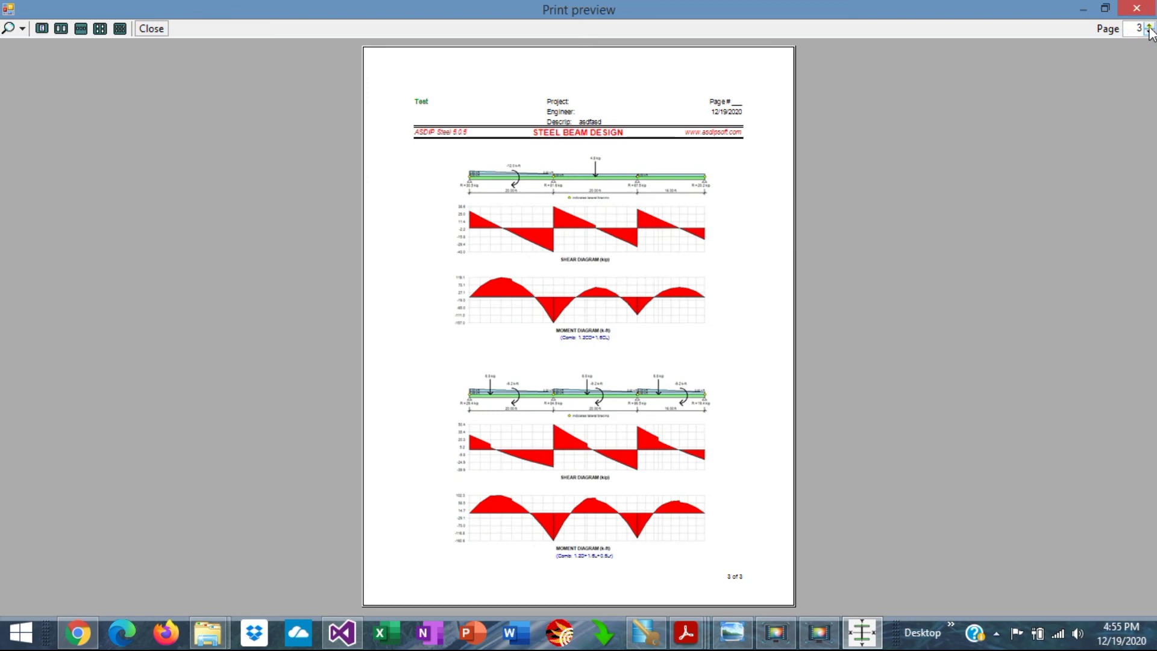
left_click(1148, 28)
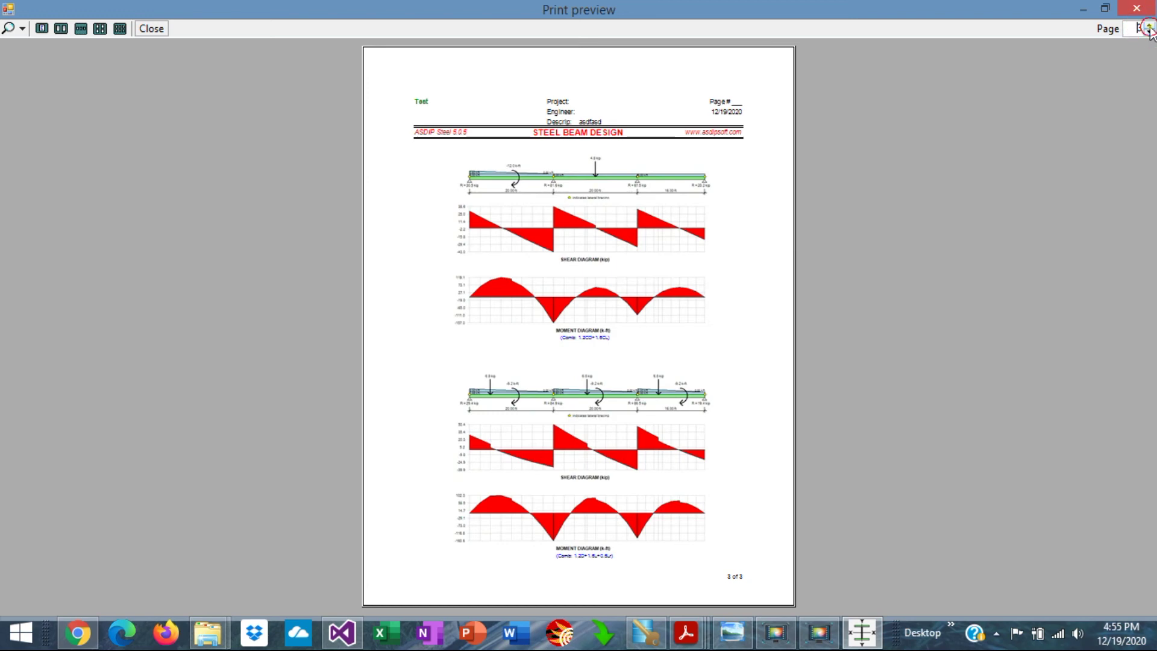
left_click(100, 28)
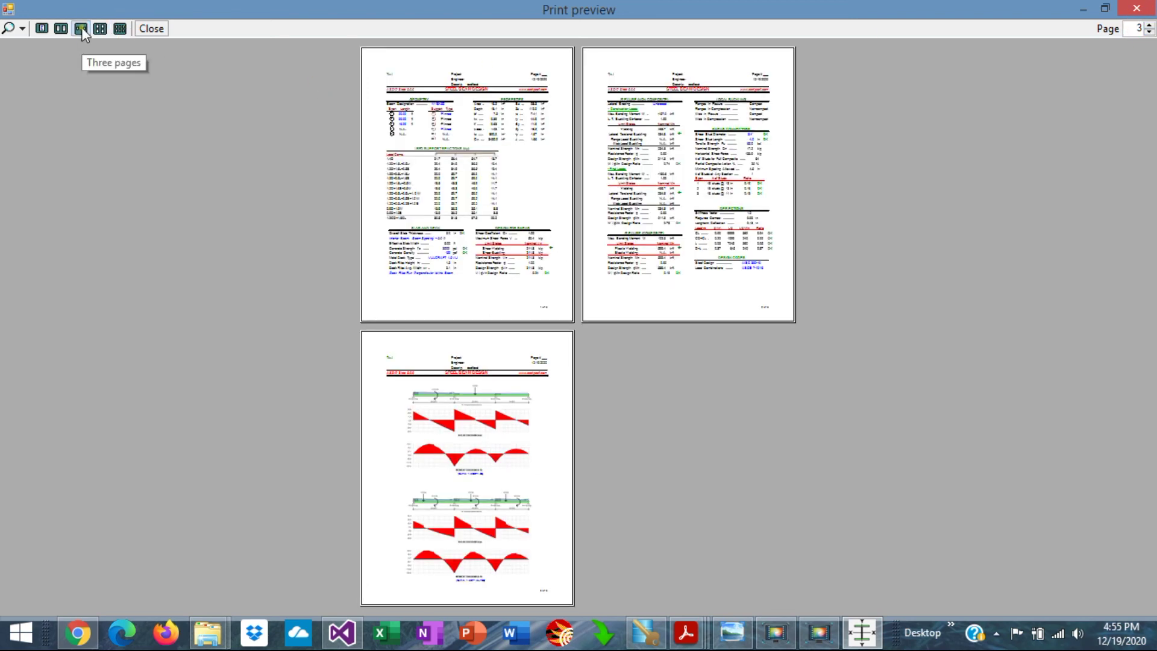
left_click(82, 28)
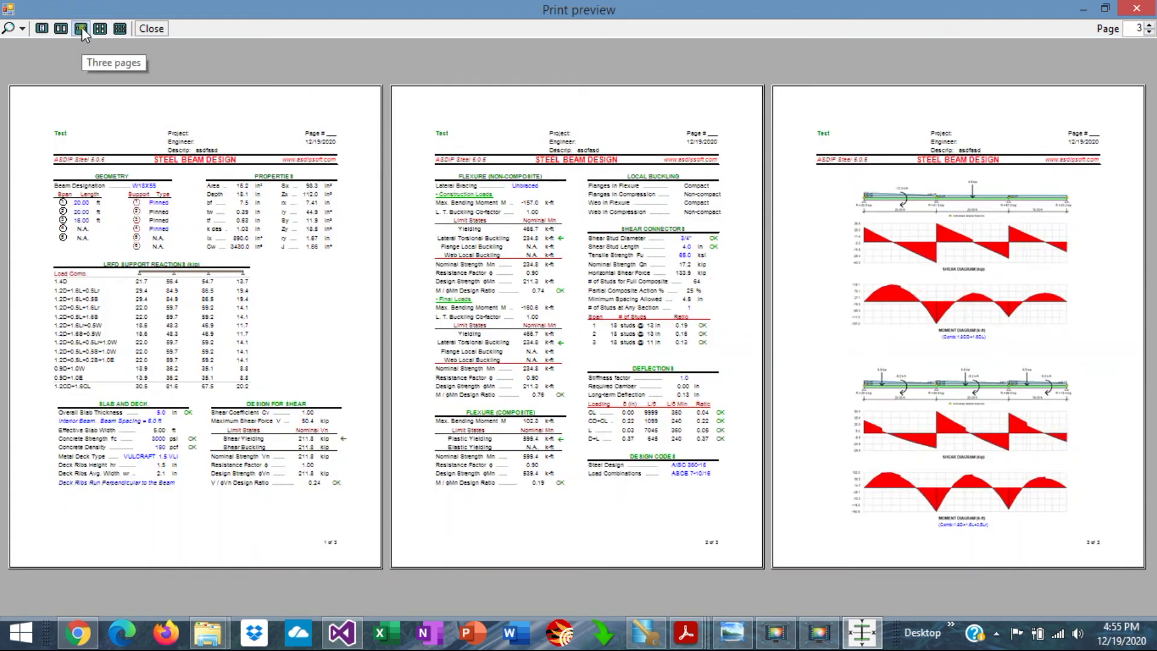
left_click(1137, 9)
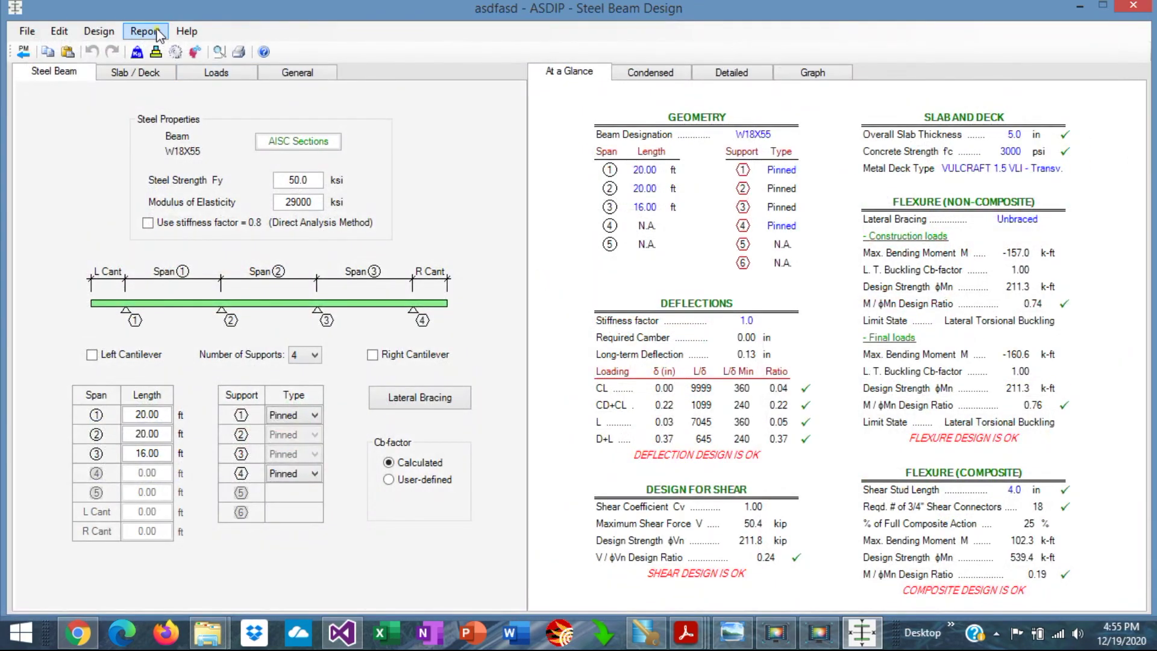
left_click(218, 52)
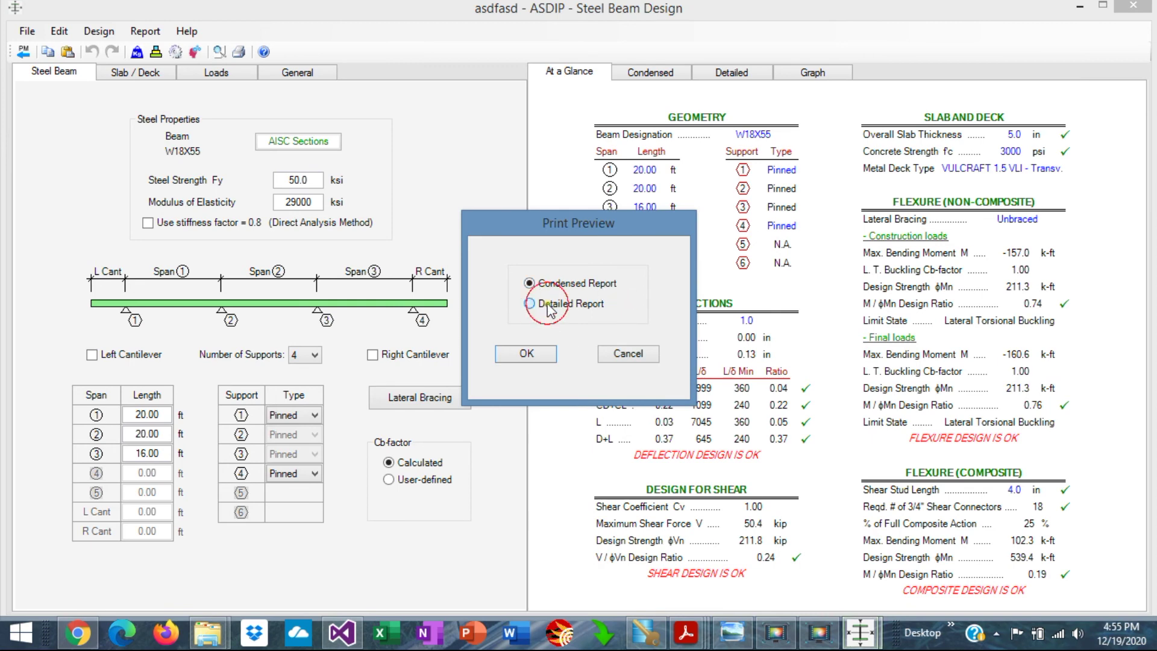
left_click(529, 304)
left_click(526, 353)
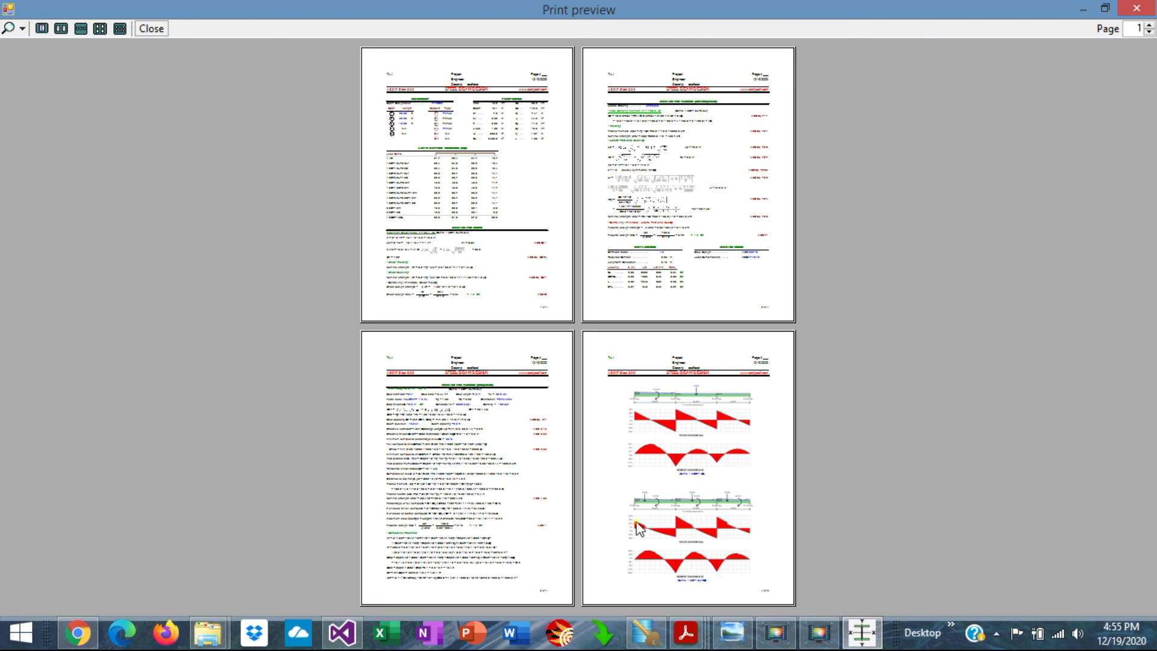
key("Escape")
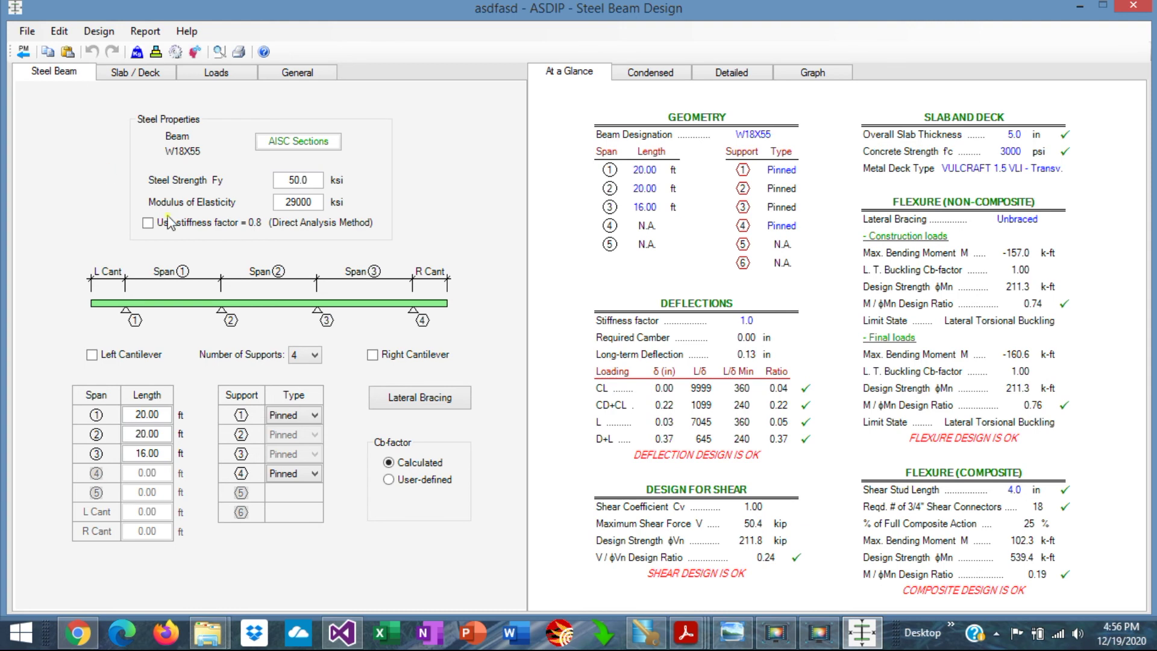
left_click(148, 84)
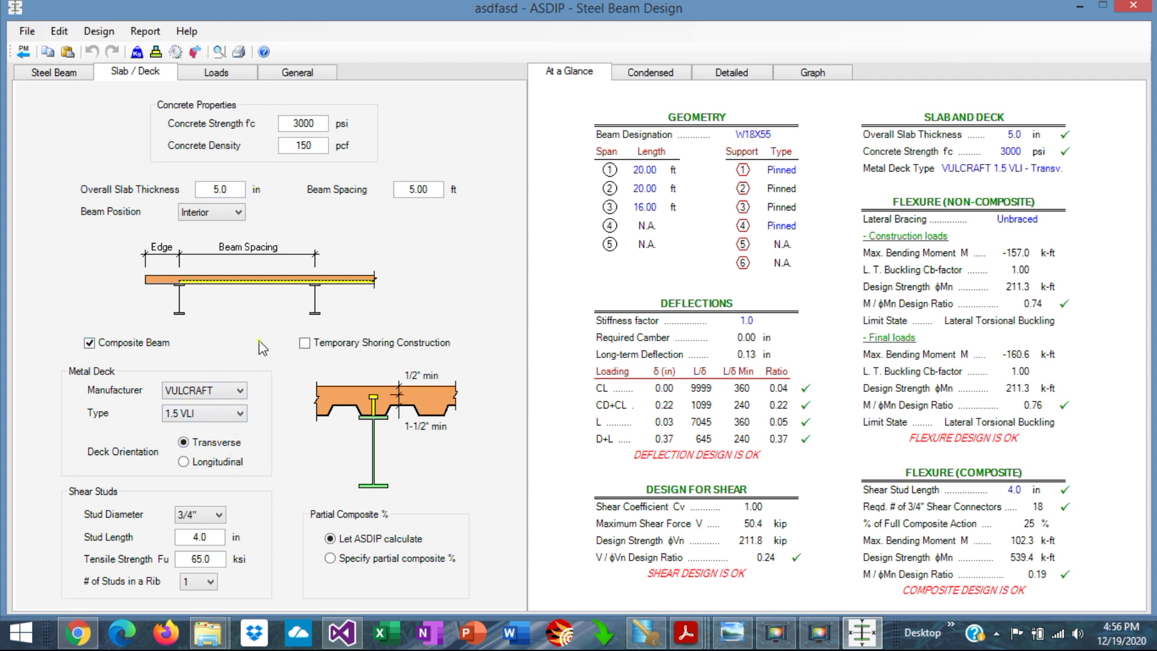
- Show the LRFD loads, including span 1's moment at 10.00 ft (-5.0 dead, -2.0 live k-ft)
left_click(216, 73)
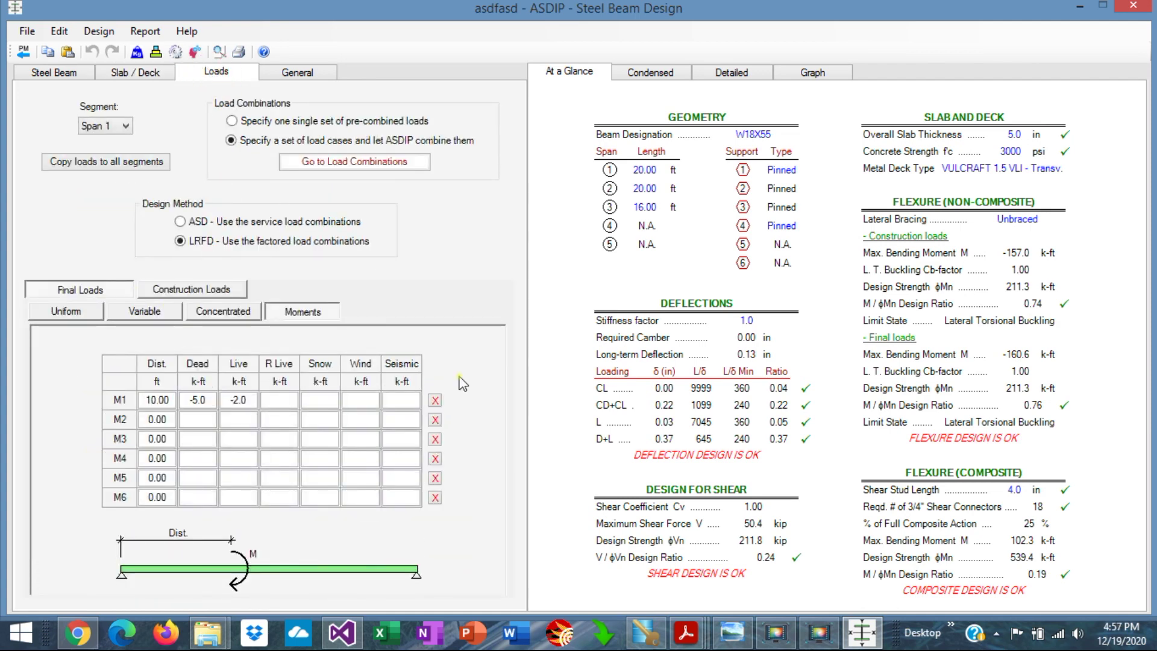